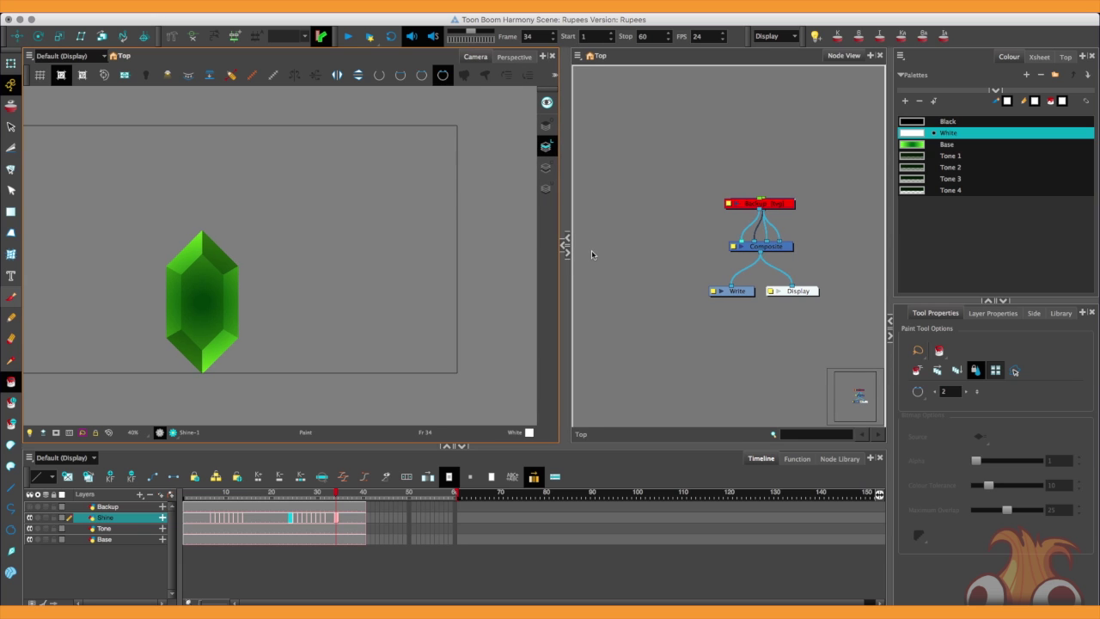
Step: Select the stacked drawing nodes and show the Node View toolbar
{"action": "left_click_drag", "start_coordinate": [651, 327], "coordinate": [624, 345]}
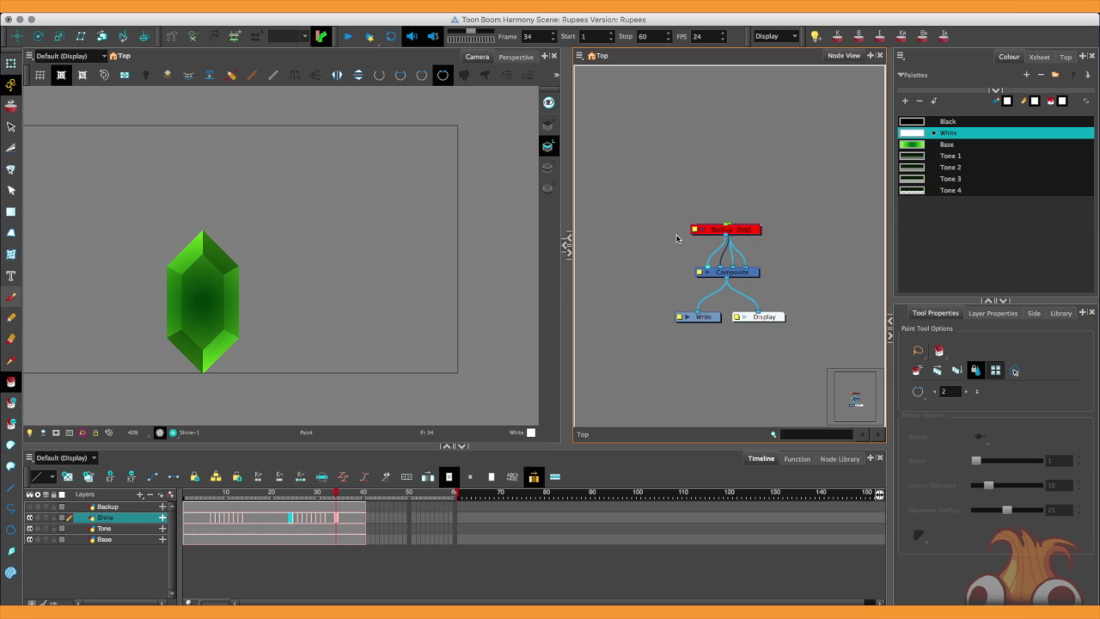
{"action": "left_click_drag", "start_coordinate": [674, 208], "coordinate": [781, 257]}
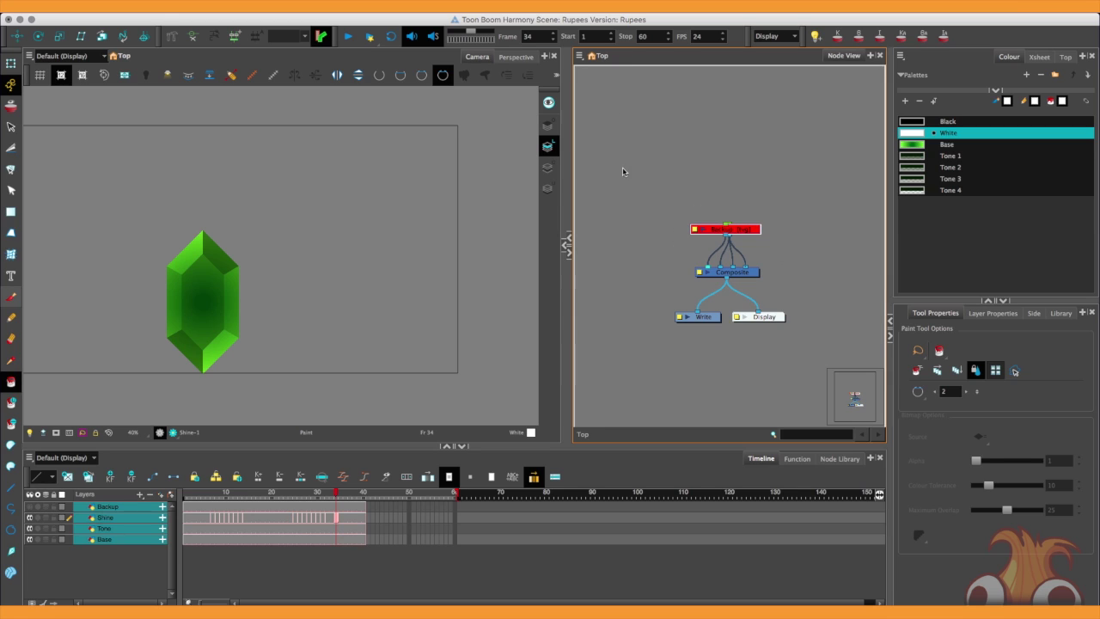
{"action": "right_click", "coordinate": [697, 59]}
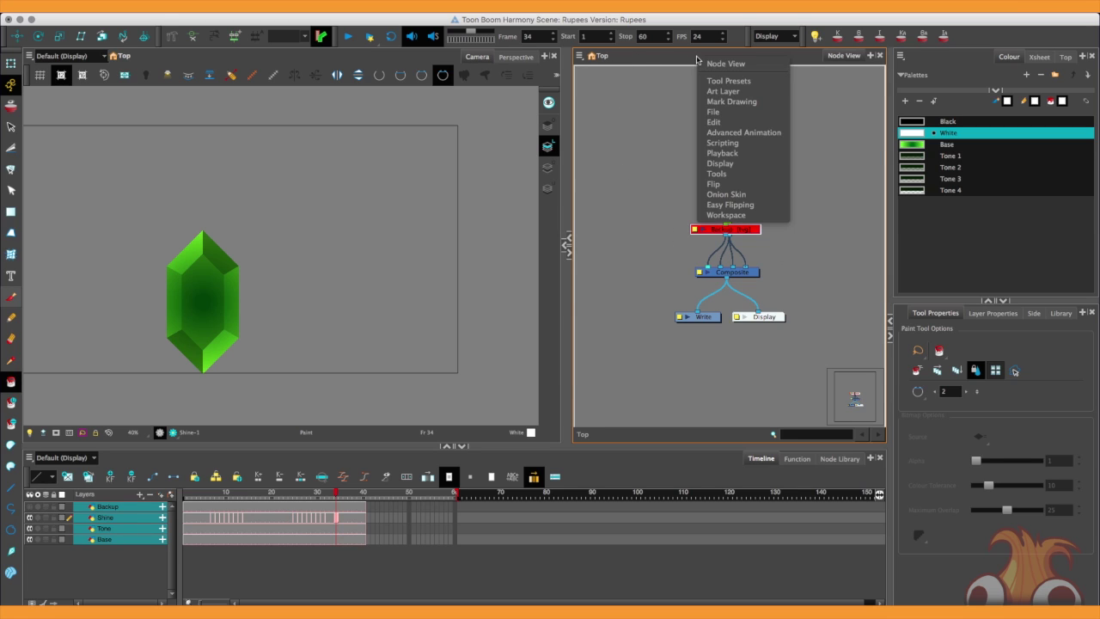
{"action": "left_click", "coordinate": [711, 67]}
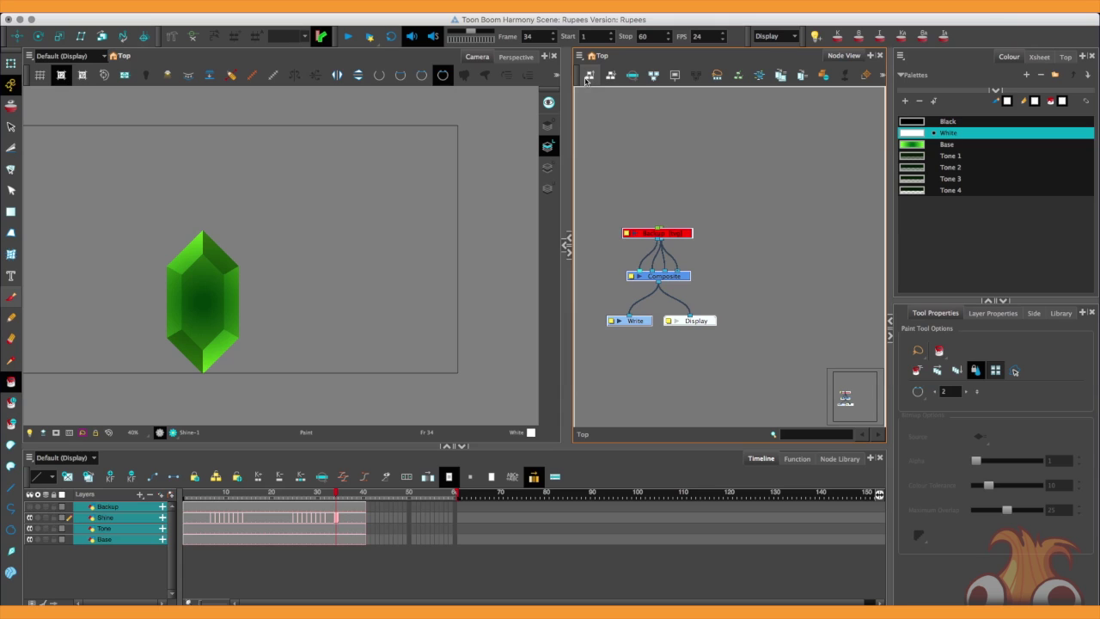
Step: Order the network so the stacked drawing nodes spread out, and move the Write and Display nodes further below the Composite
{"action": "left_click", "coordinate": [589, 77]}
{"action": "left_click", "coordinate": [587, 334]}
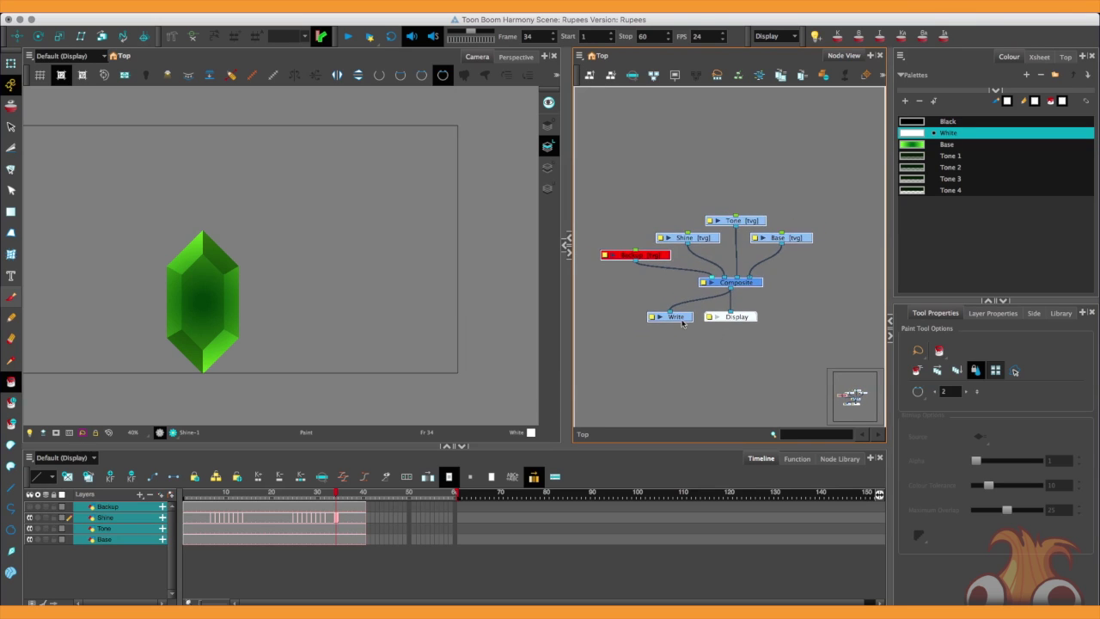
{"action": "left_click", "coordinate": [679, 326]}
{"action": "left_click_drag", "start_coordinate": [672, 323], "coordinate": [718, 352]}
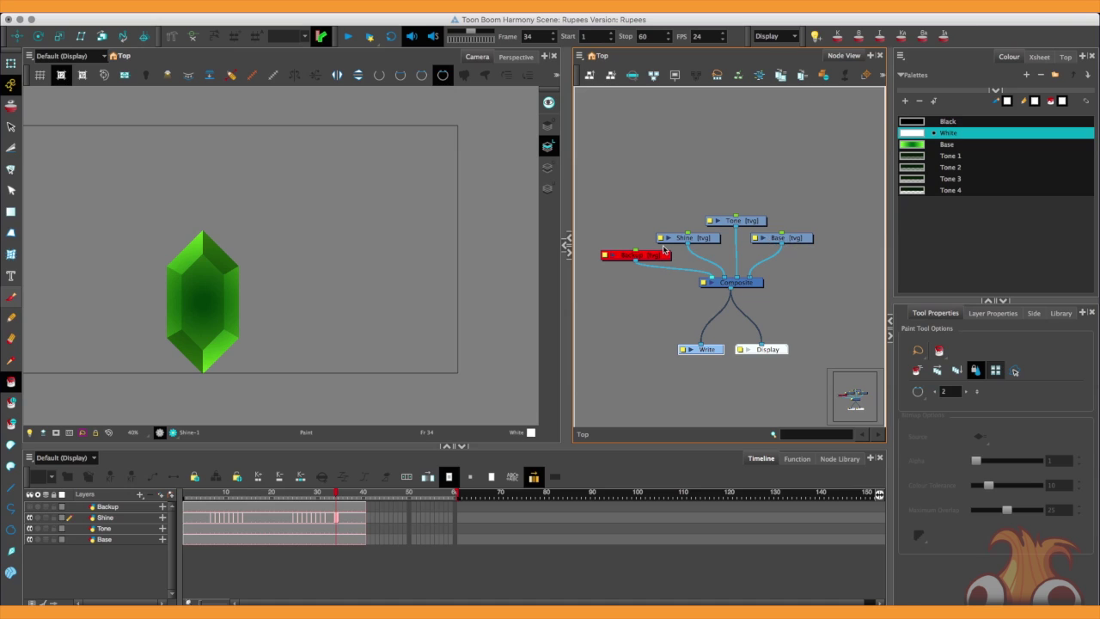
Step: Add a parent peg above the Backup, Shine, Tone and Base drawing nodes
{"action": "left_click_drag", "start_coordinate": [620, 201], "coordinate": [792, 256]}
{"action": "key", "text": "super+p"}
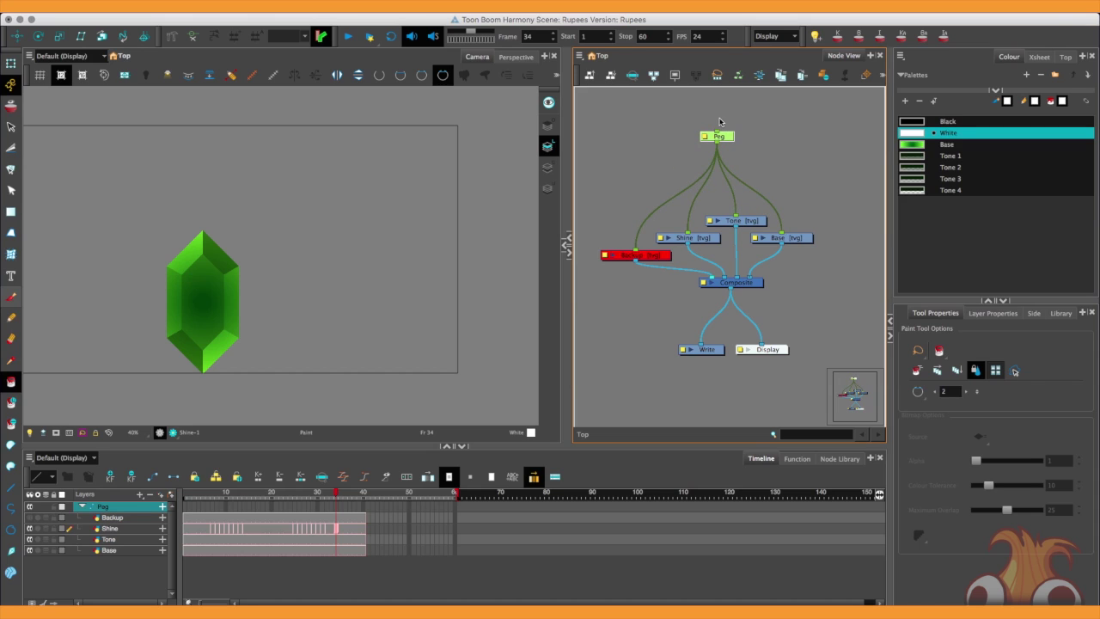
Step: Transform the gem through its peg, enlarging it and centring it in the camera frame
{"action": "key", "text": "shift+t"}
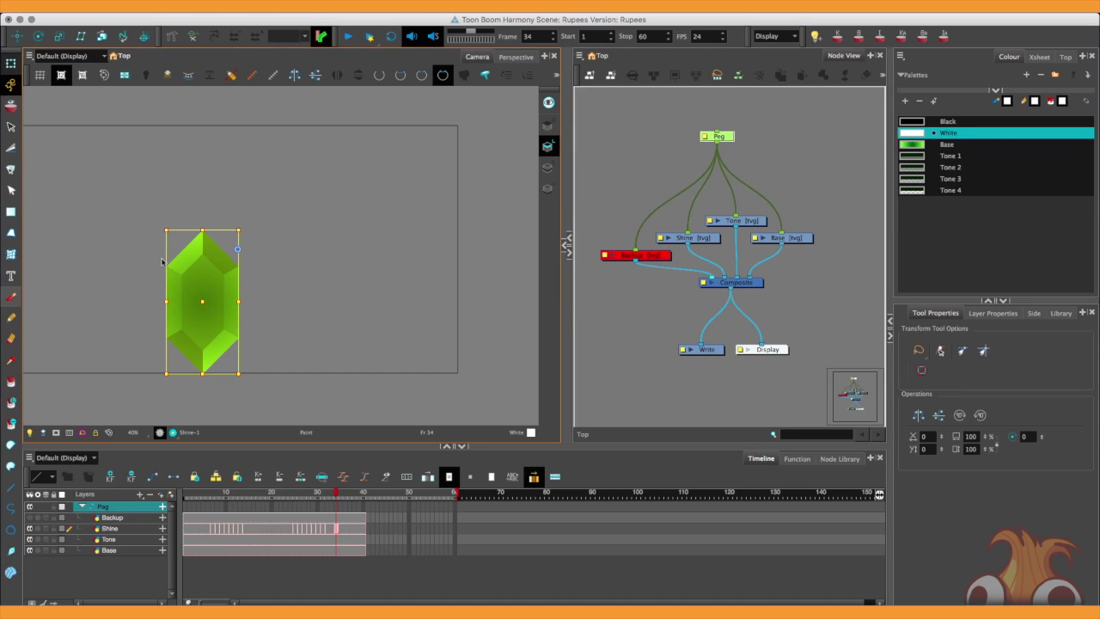
{"action": "left_click_drag", "start_coordinate": [190, 243], "coordinate": [231, 189]}
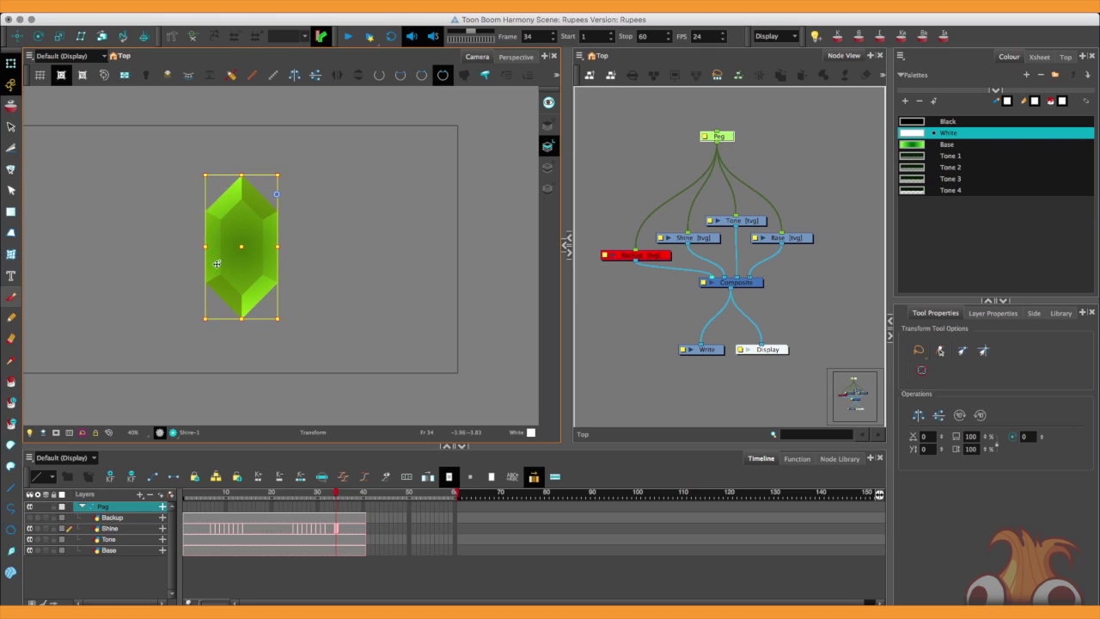
{"action": "mouse_move", "coordinate": [204, 319]}
{"action": "left_mouse_down"}
{"action": "mouse_move", "coordinate": [171, 358]}
{"action": "mouse_move", "coordinate": [193, 336]}
{"action": "mouse_move", "coordinate": [186, 318]}
{"action": "left_mouse_up"}
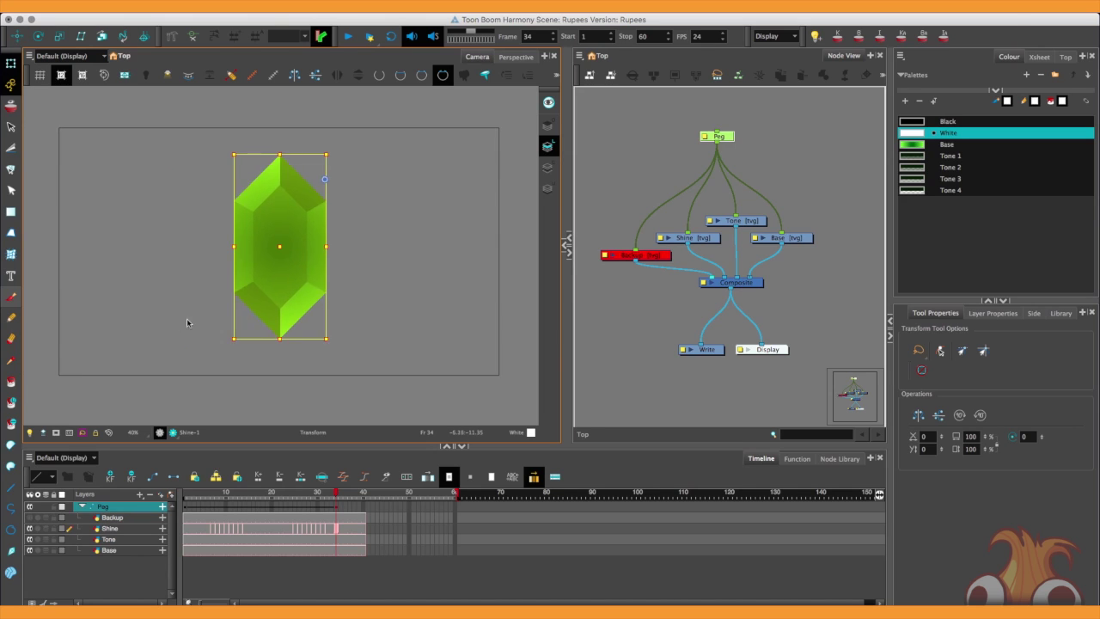
{"action": "left_click_drag", "start_coordinate": [255, 301], "coordinate": [254, 308]}
{"action": "key", "text": "Escape"}
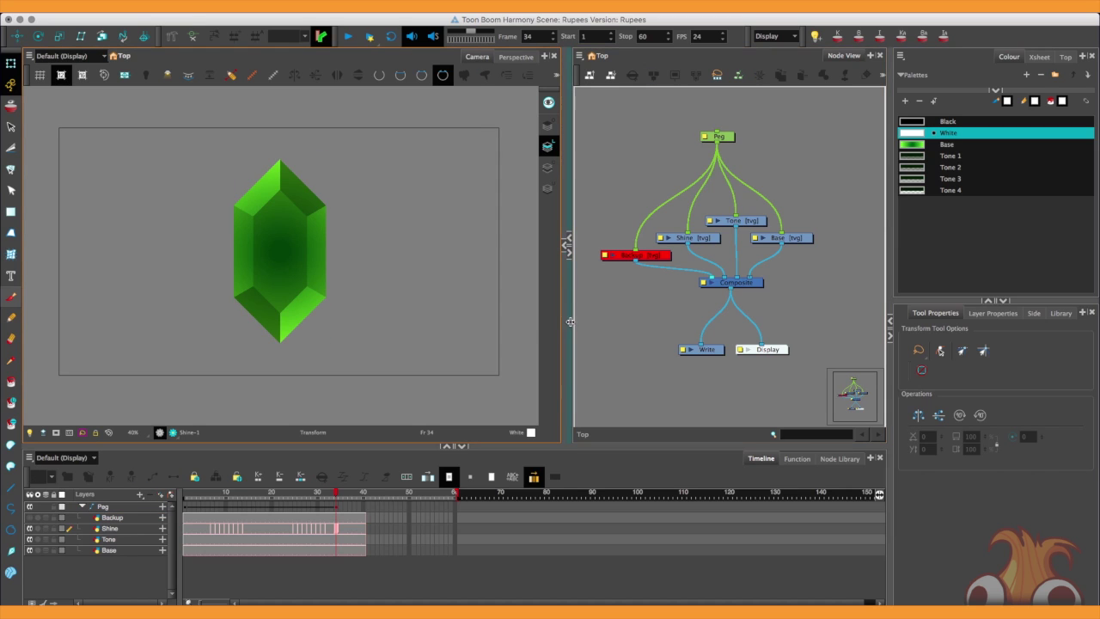
Step: Widen the Node View by narrowing the Camera view, leaving empty space beneath the network
{"action": "left_click_drag", "start_coordinate": [567, 320], "coordinate": [433, 314]}
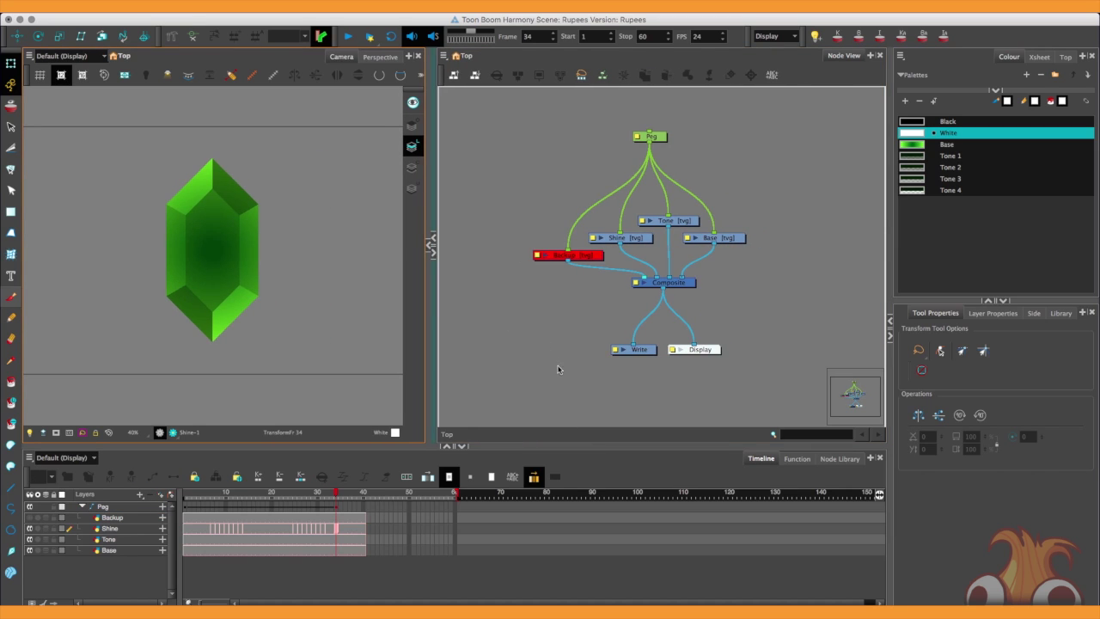
{"action": "key", "text": "1"}
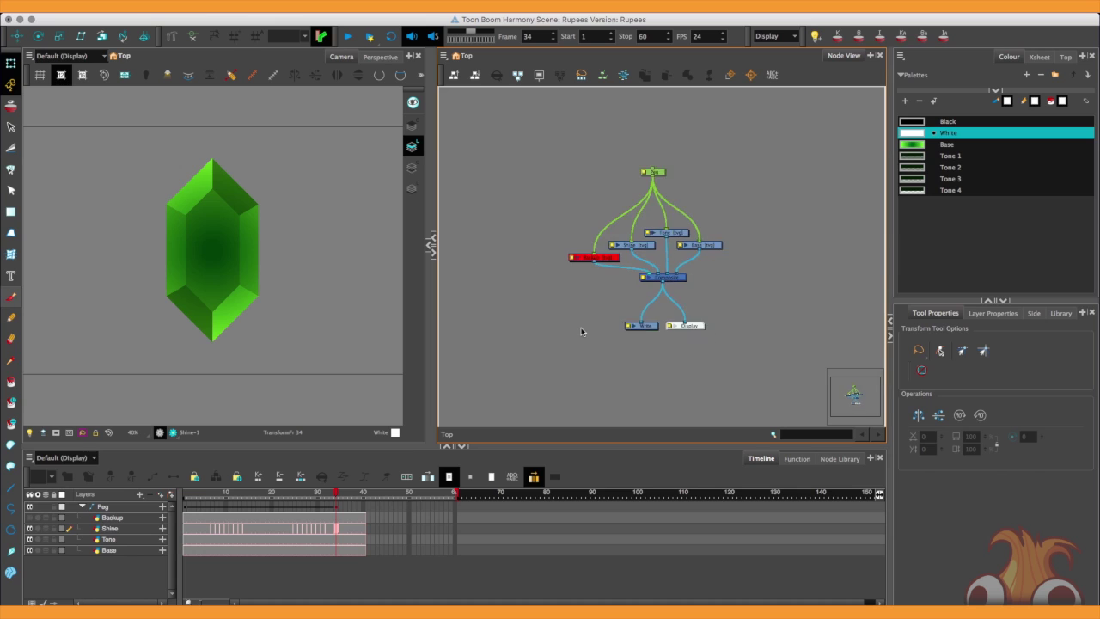
{"action": "key", "text": "1"}
{"action": "key", "text": "2"}
{"action": "left_click_drag", "start_coordinate": [574, 349], "coordinate": [577, 250]}
{"action": "key", "text": "1"}
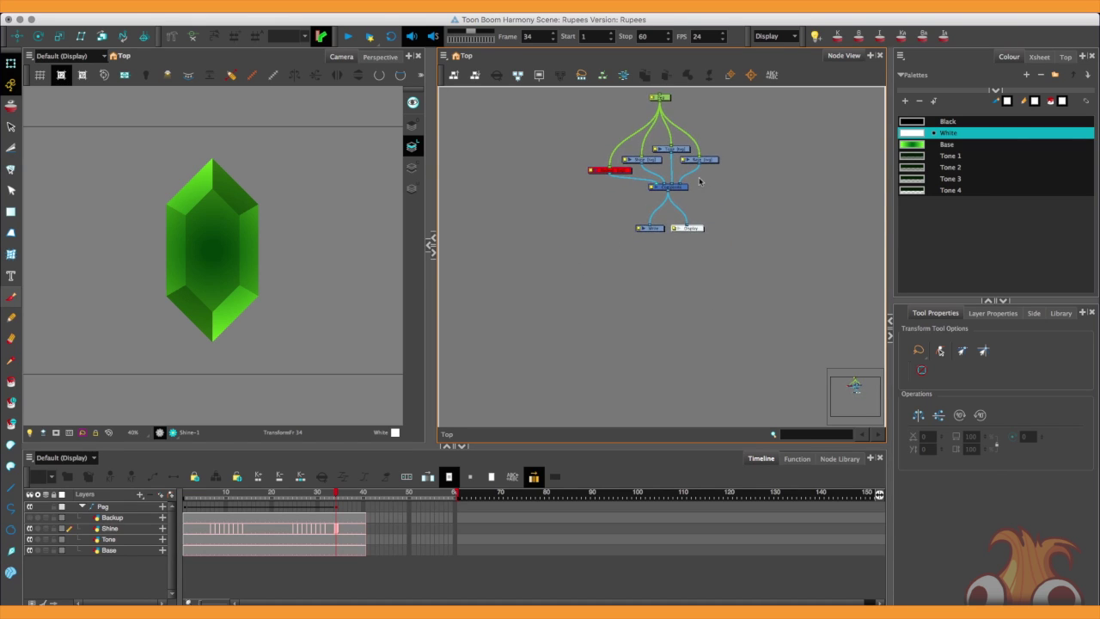
Step: Add three Composite nodes from the Node Library, spaced vertically below the existing network
{"action": "left_click", "coordinate": [831, 461]}
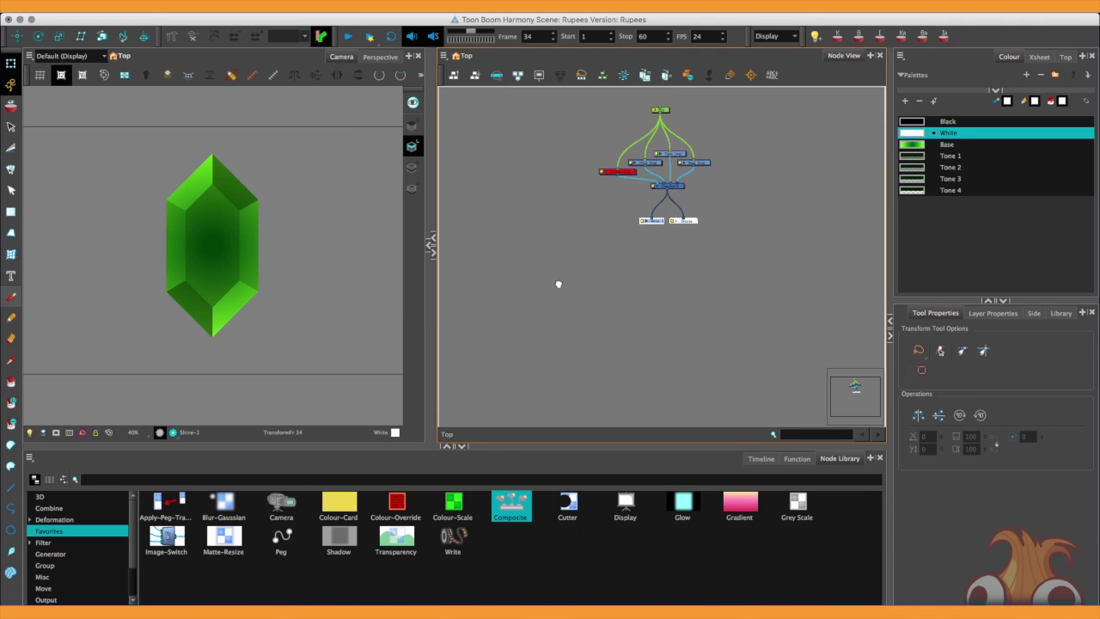
{"action": "left_click_drag", "start_coordinate": [510, 509], "coordinate": [669, 235]}
{"action": "left_click_drag", "start_coordinate": [560, 457], "coordinate": [671, 318]}
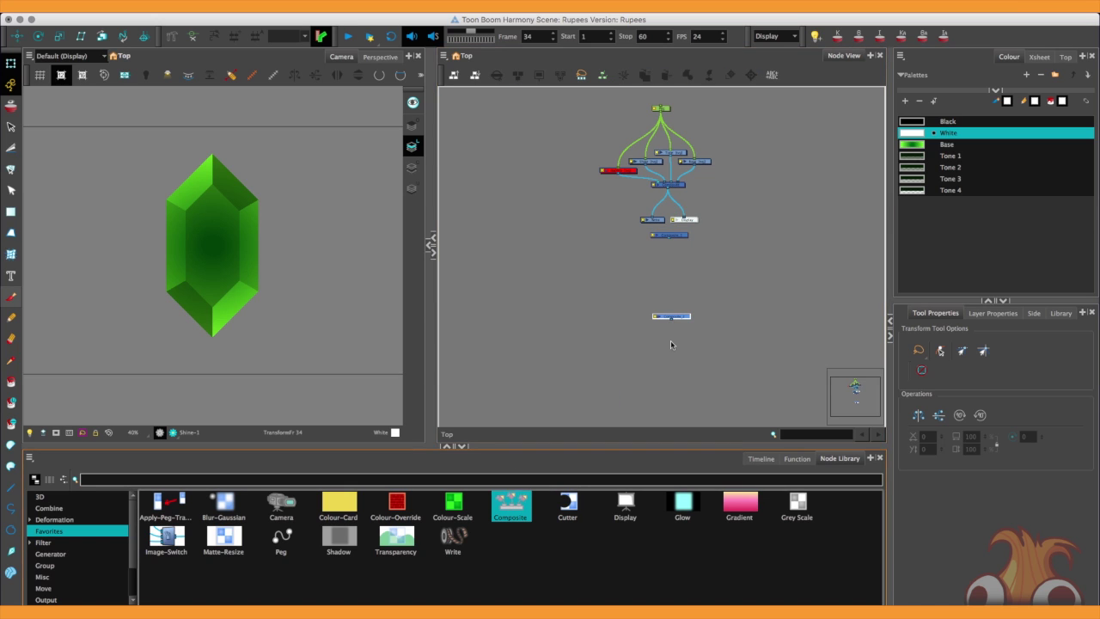
{"action": "left_click_drag", "start_coordinate": [509, 507], "coordinate": [670, 388]}
Step: Chain the three new composites below the original one, with the Write and Display nodes connected to the last composite
{"action": "left_click", "coordinate": [670, 316]}
{"action": "left_click_drag", "start_coordinate": [652, 217], "coordinate": [688, 404]}
{"action": "left_click_drag", "start_coordinate": [667, 187], "coordinate": [671, 387]}
{"action": "left_click_drag", "start_coordinate": [681, 313], "coordinate": [680, 311]}
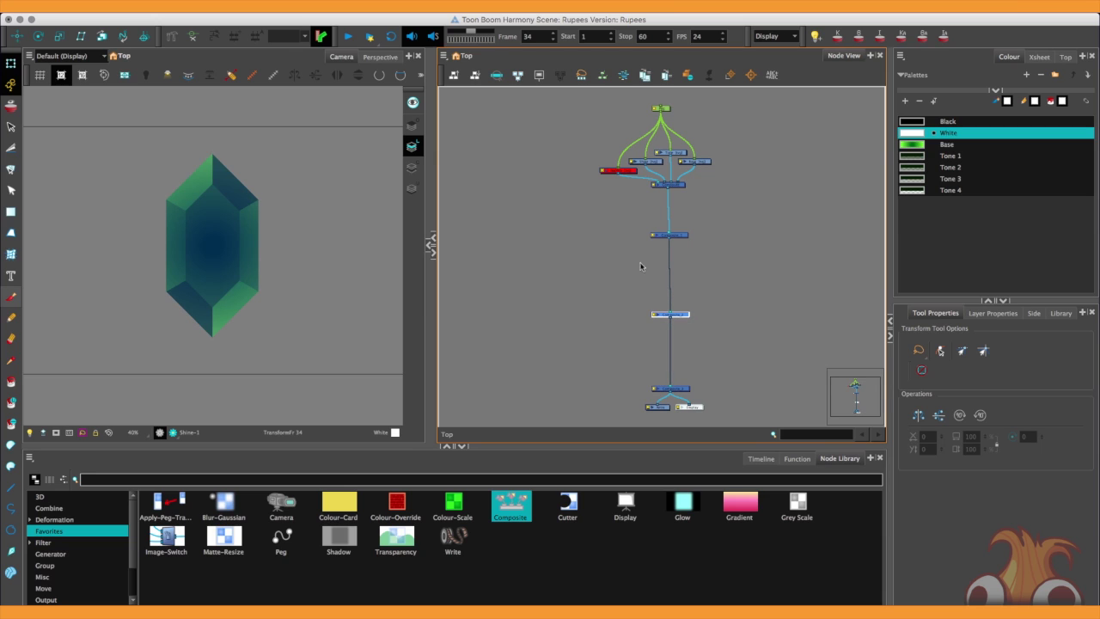
{"action": "left_click_drag", "start_coordinate": [613, 281], "coordinate": [607, 275]}
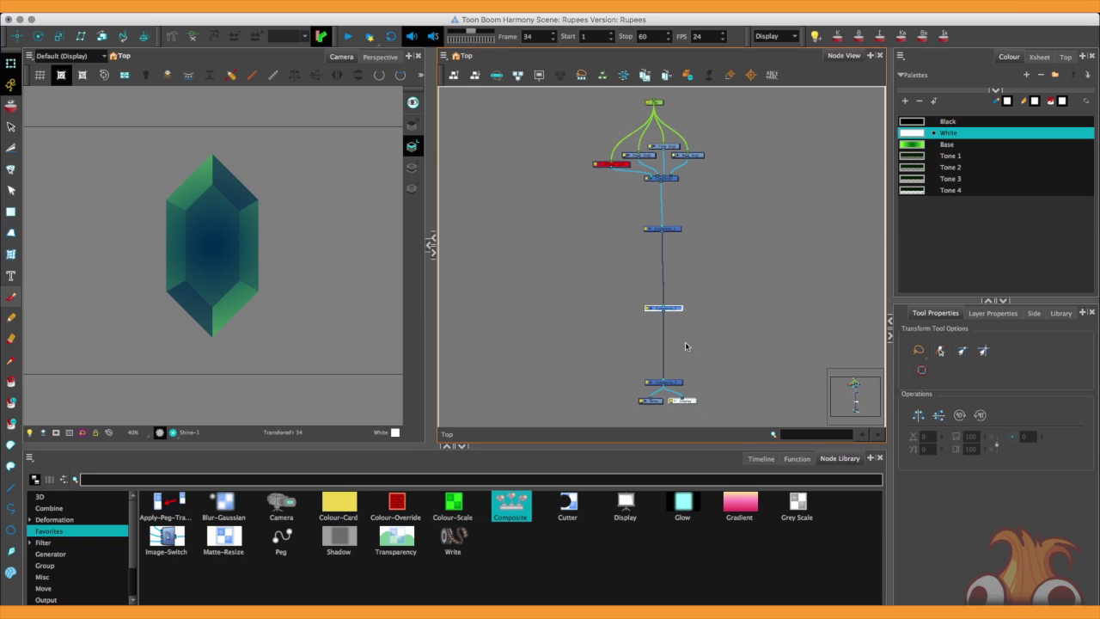
{"action": "left_click", "coordinate": [587, 276]}
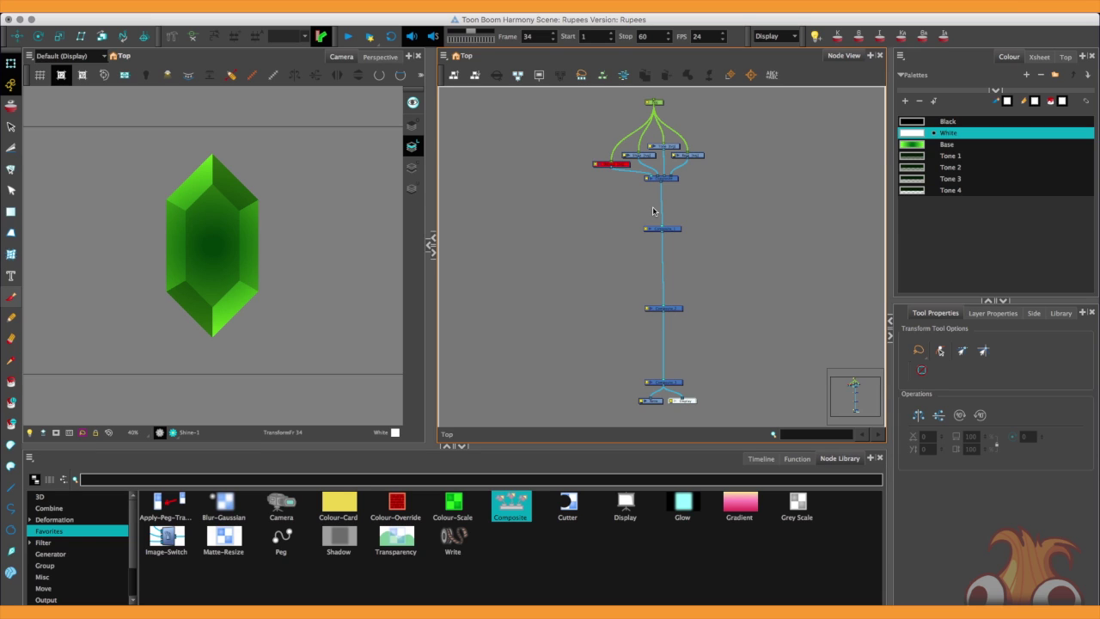
Step: Switch the Camera view to Render View to preview the gem
{"action": "left_click", "coordinate": [172, 433]}
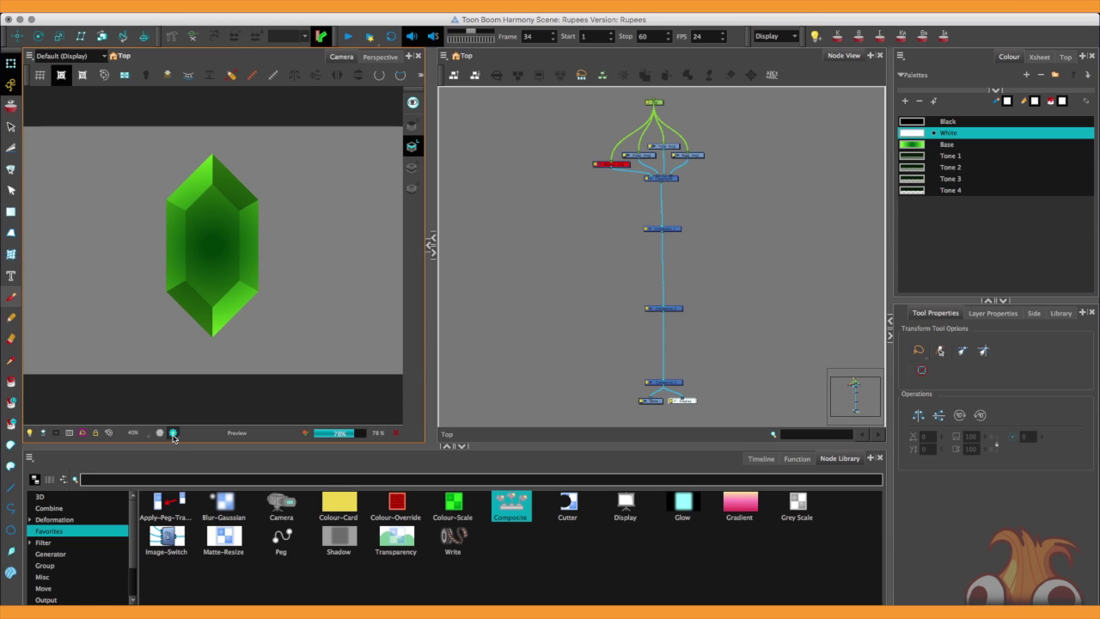
{"action": "scroll", "coordinate": [185, 309], "scroll_direction": "up", "scroll_amount": 2}
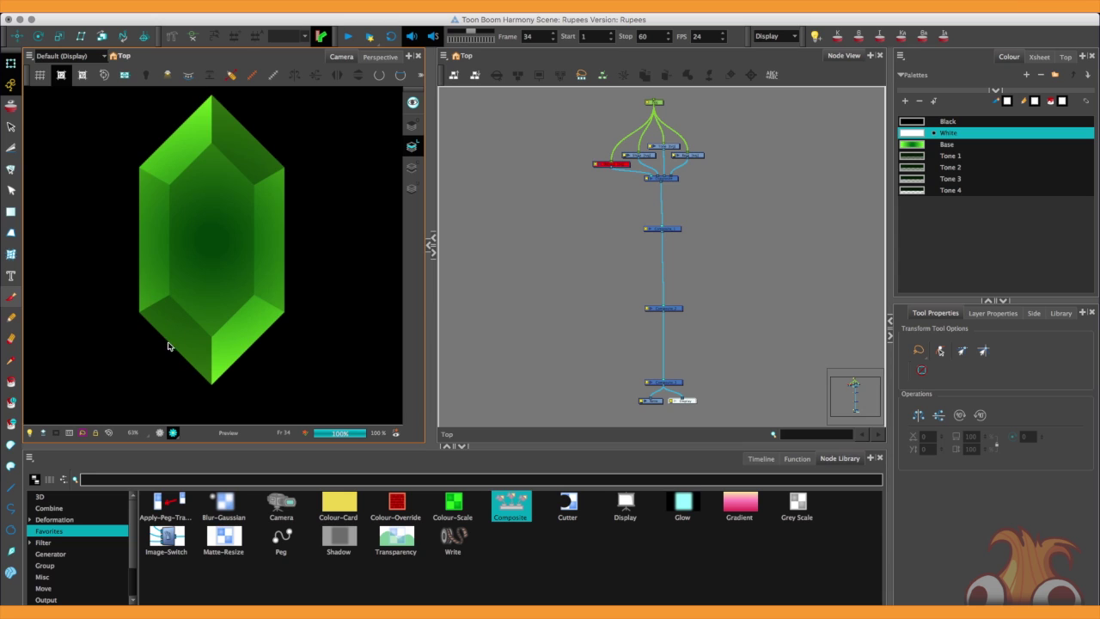
{"action": "scroll", "coordinate": [164, 343], "scroll_direction": "down", "scroll_amount": 1}
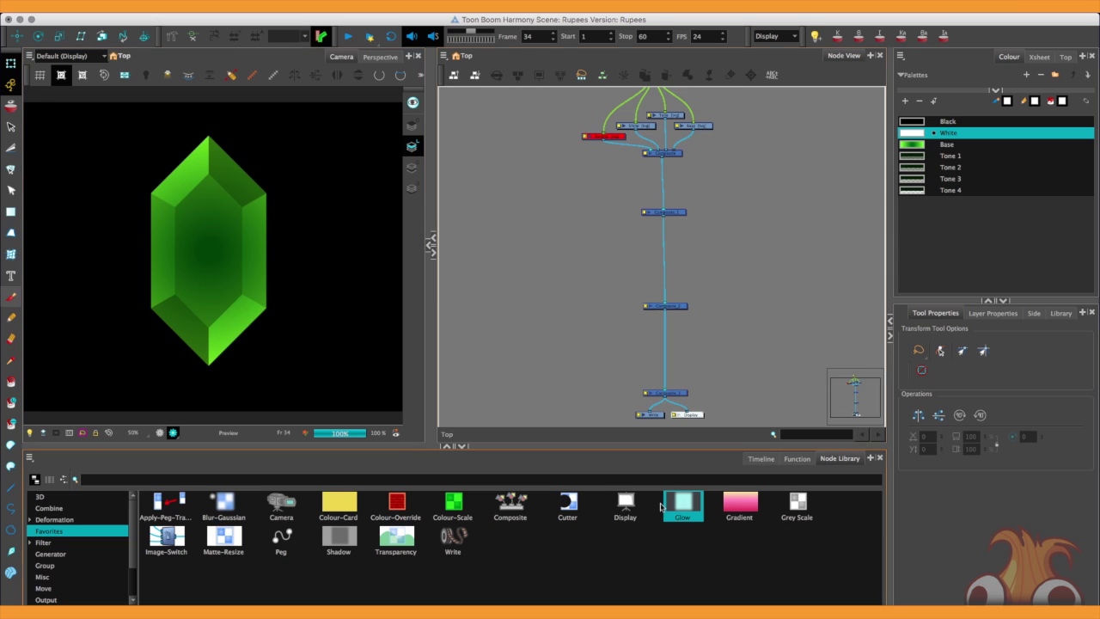
Step: Add a Glow node and insert it on the connection between Composite_1 and Composite_2
{"action": "left_click_drag", "start_coordinate": [677, 508], "coordinate": [611, 267]}
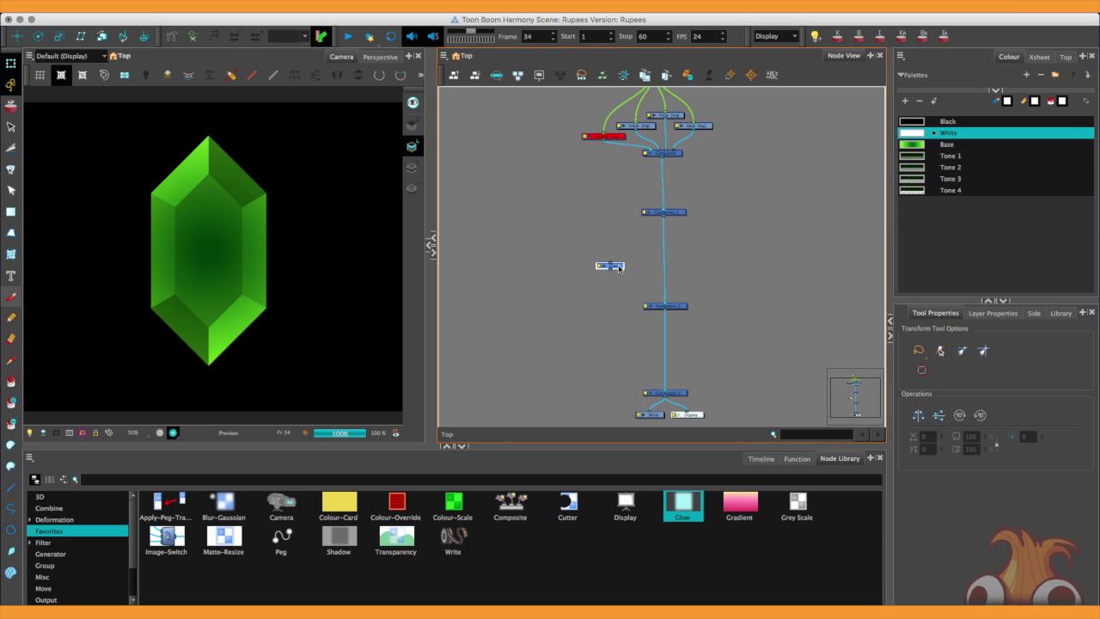
{"action": "left_click_drag", "start_coordinate": [618, 267], "coordinate": [666, 262]}
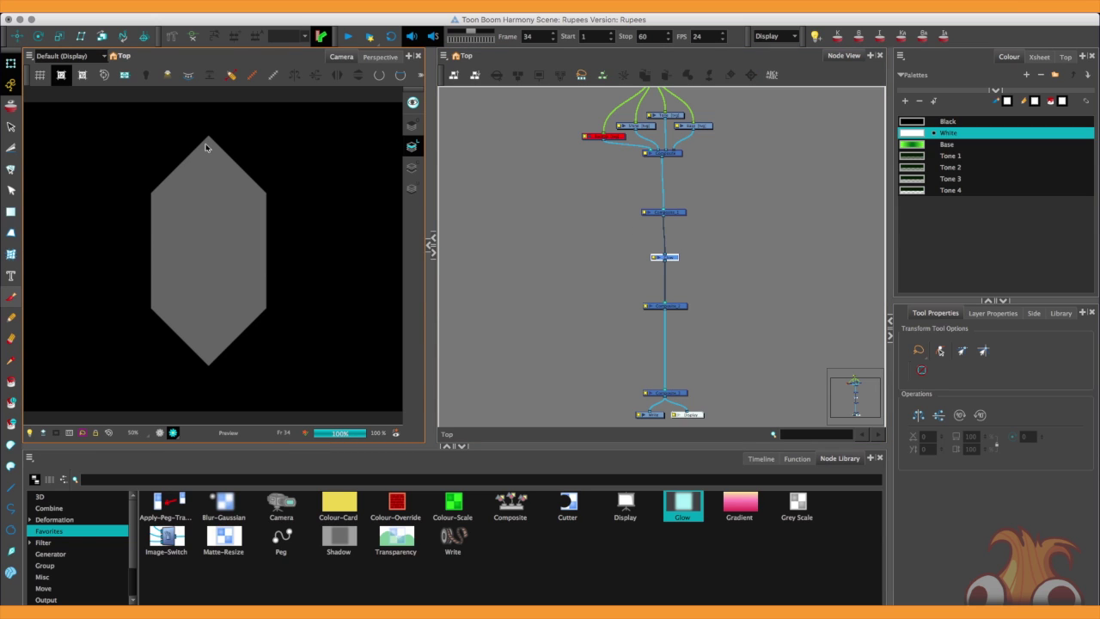
Step: Open the Glow node's properties and set its colour to a light red, RGB 231, 90, 90
{"action": "key", "text": "2"}
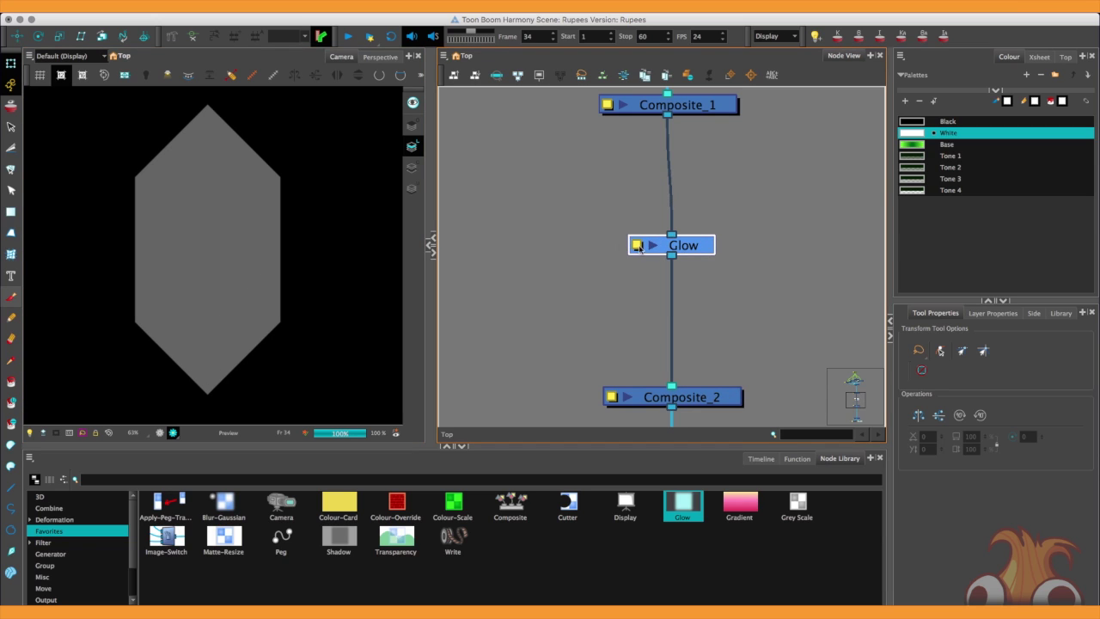
{"action": "left_click", "coordinate": [637, 246]}
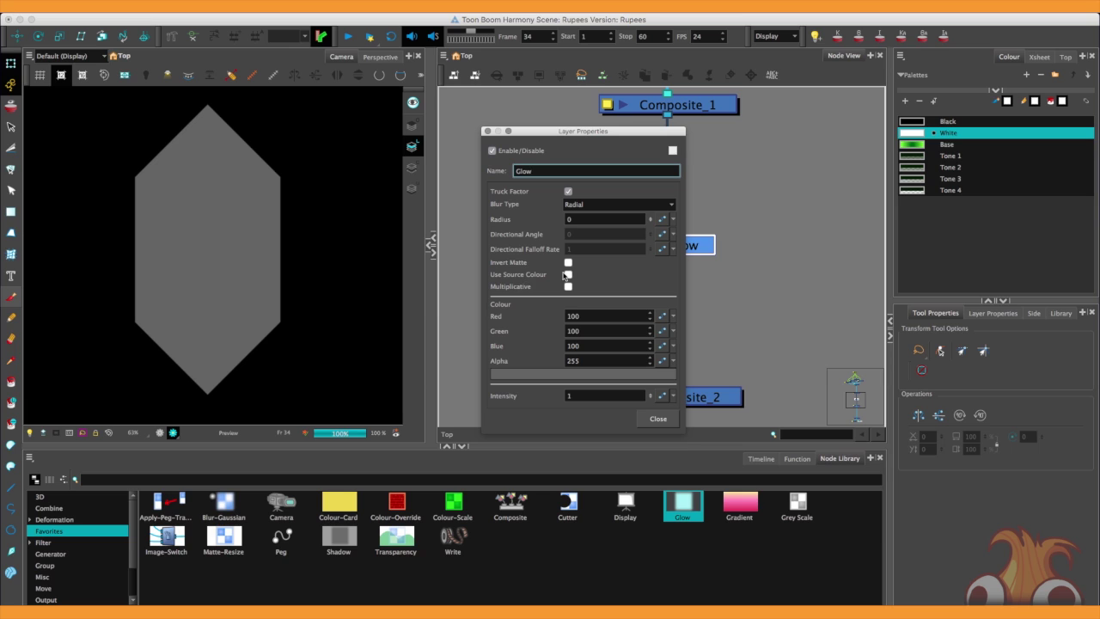
{"action": "left_click_drag", "start_coordinate": [549, 132], "coordinate": [545, 114]}
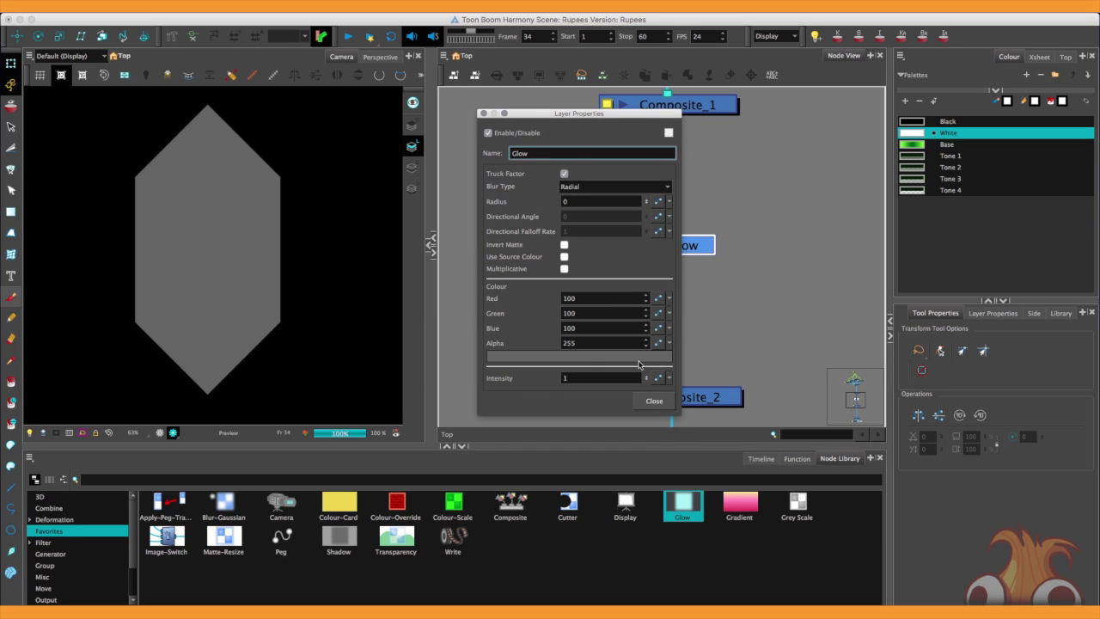
{"action": "left_click", "coordinate": [523, 358]}
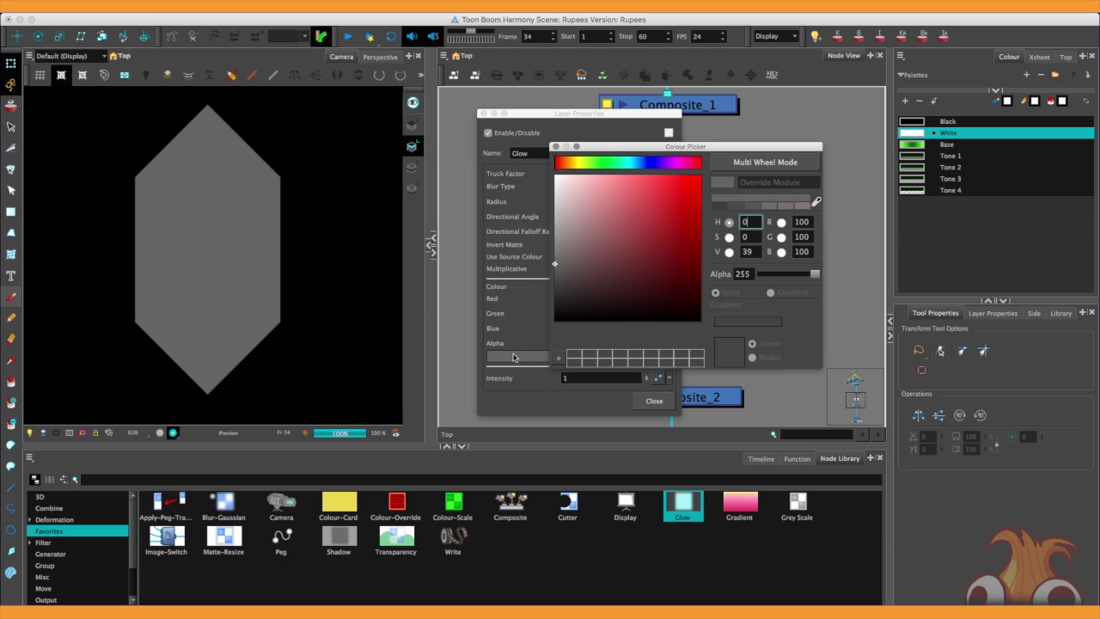
{"action": "mouse_move", "coordinate": [661, 244]}
{"action": "left_mouse_down"}
{"action": "mouse_move", "coordinate": [688, 217]}
{"action": "mouse_move", "coordinate": [688, 245]}
{"action": "mouse_move", "coordinate": [642, 188]}
{"action": "left_mouse_up"}
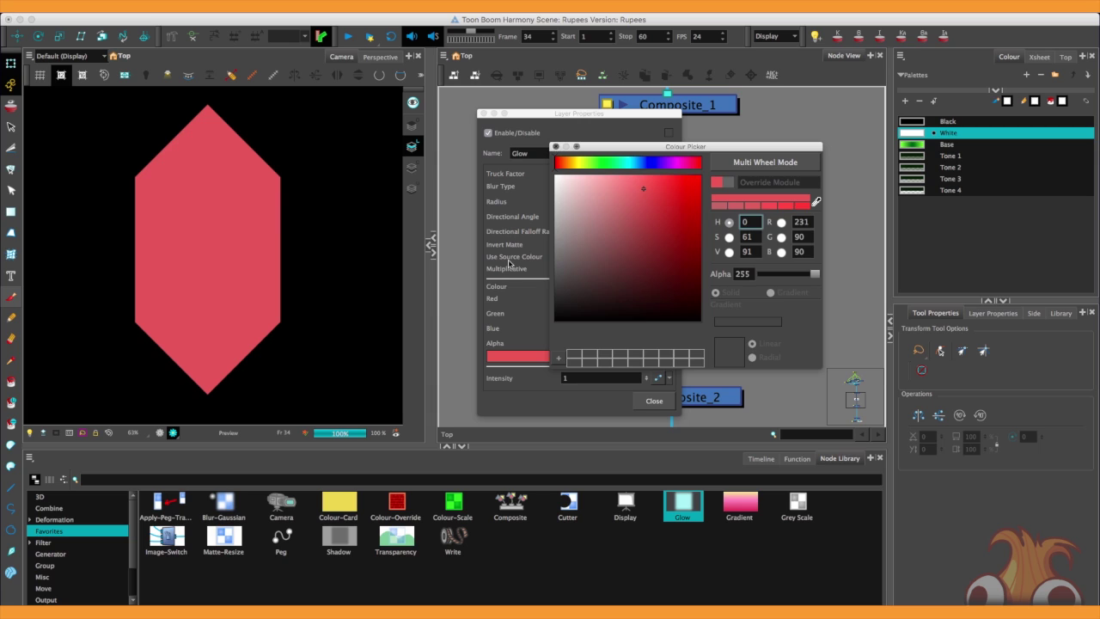
{"action": "left_click", "coordinate": [508, 263]}
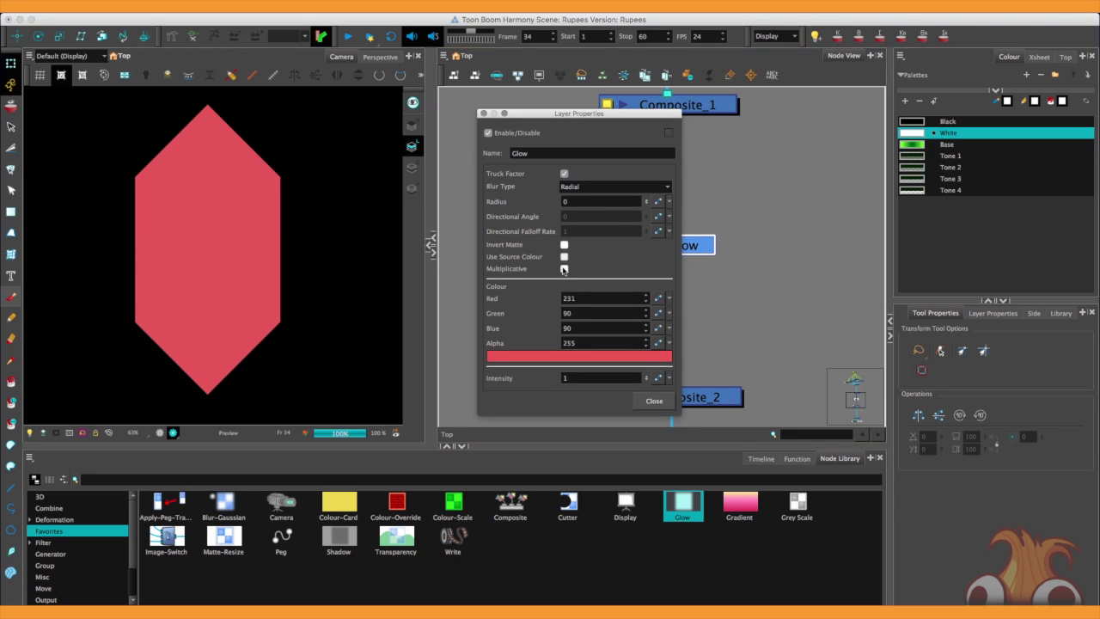
Step: Enable Use Source Colour for the Glow and set its intensity to 3.8
{"action": "left_click", "coordinate": [565, 256]}
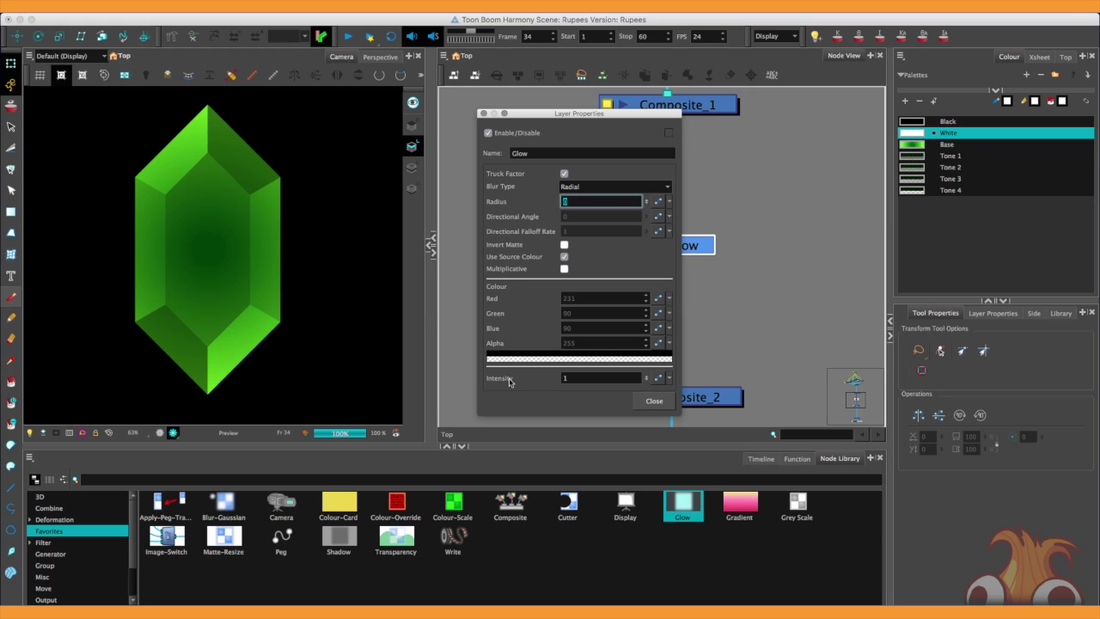
{"action": "left_click", "coordinate": [567, 378]}
{"action": "double_click", "coordinate": [560, 378]}
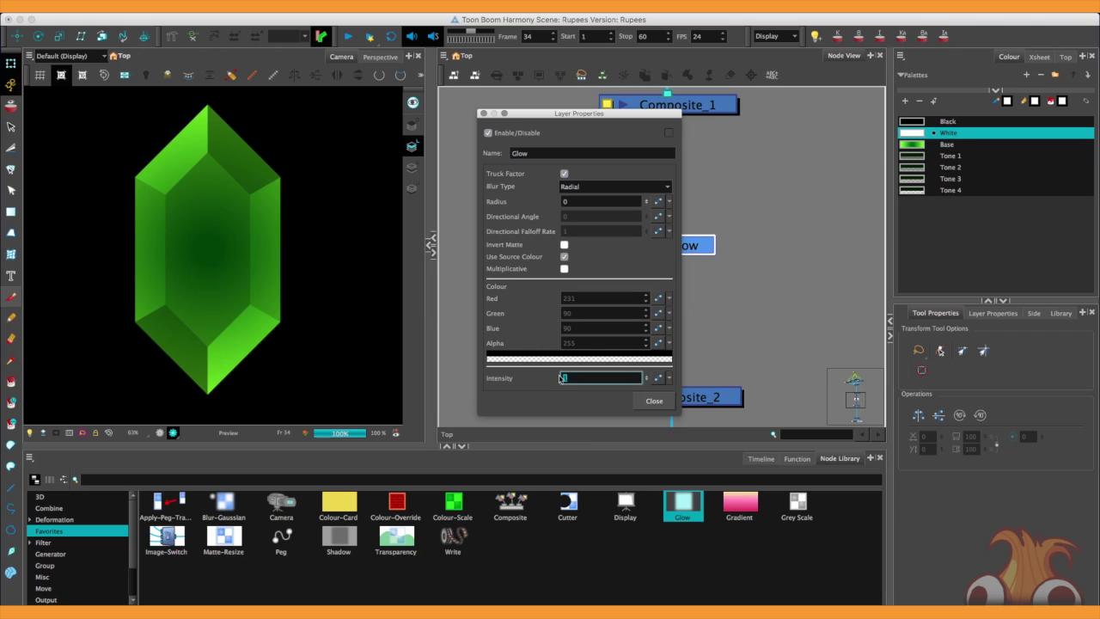
{"action": "type", "text": "3.8"}
{"action": "key", "text": "Return"}
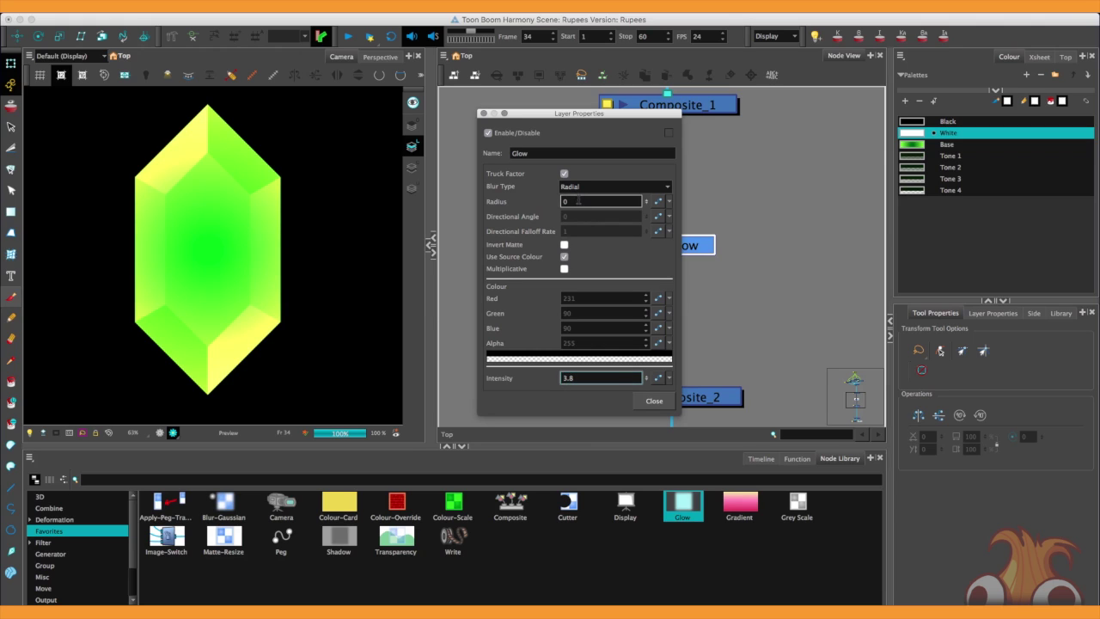
Step: Set the Glow's radius to 200
{"action": "left_click_drag", "start_coordinate": [577, 201], "coordinate": [534, 195]}
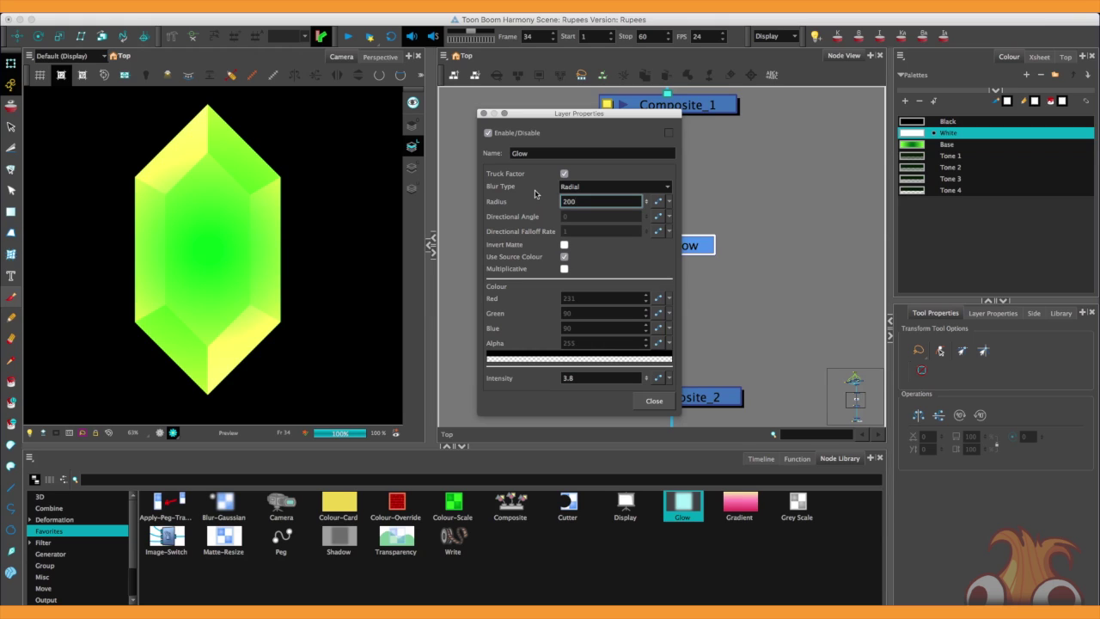
{"action": "type", "text": "200"}
{"action": "key", "text": "Return"}
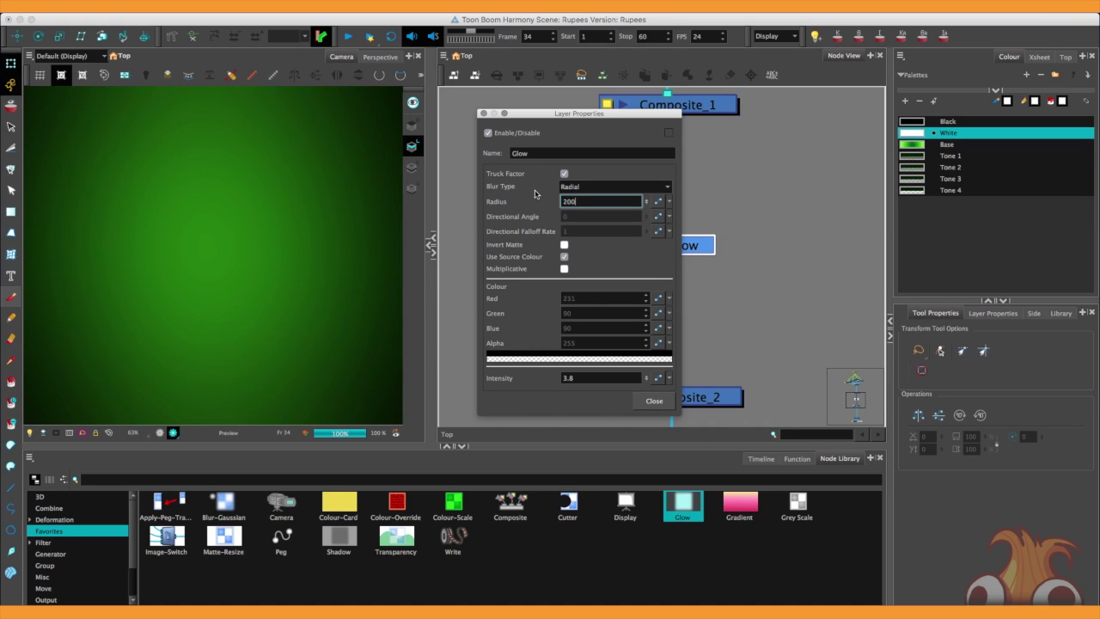
Step: Move the Glow node aside and wire a second Glow node in parallel between Composite_1 and Composite_2
{"action": "key", "text": "Escape"}
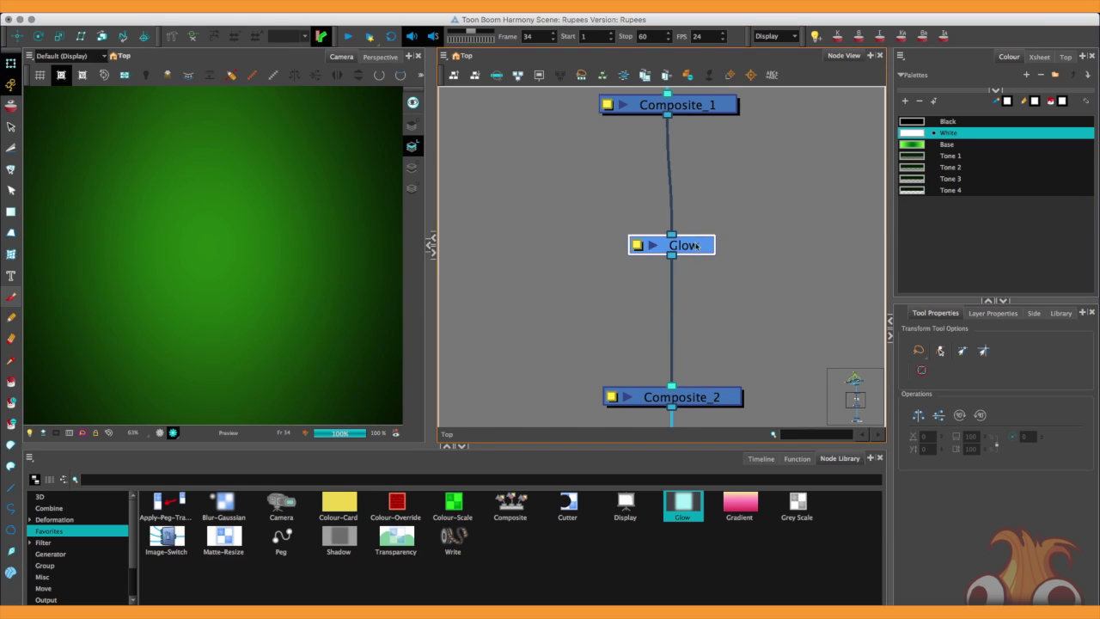
{"action": "left_click_drag", "start_coordinate": [698, 247], "coordinate": [783, 240]}
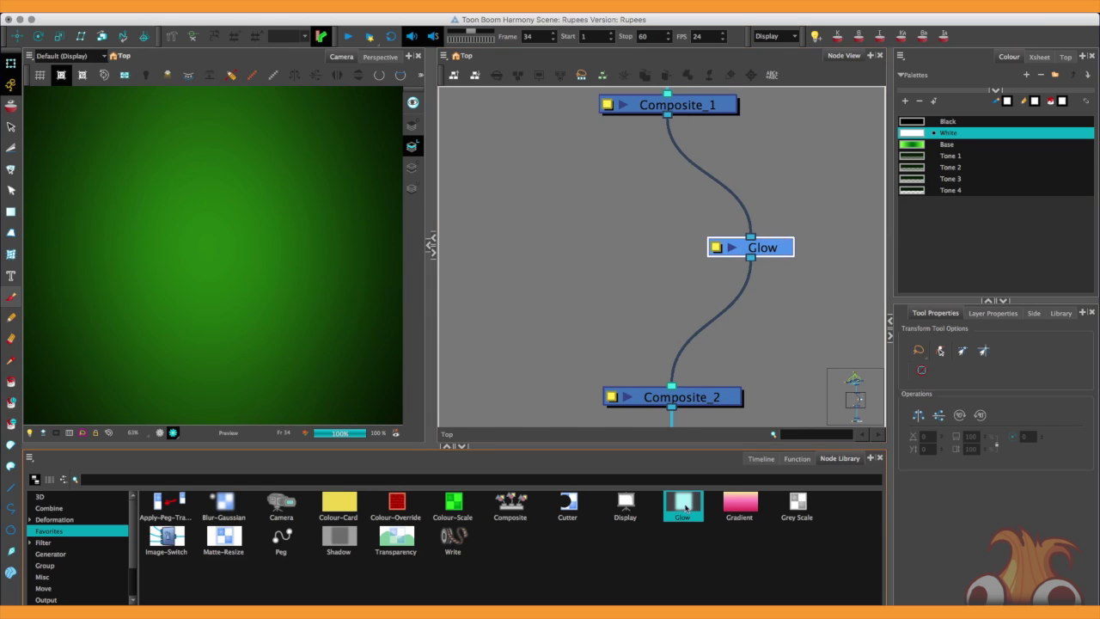
{"action": "left_click_drag", "start_coordinate": [682, 505], "coordinate": [582, 227]}
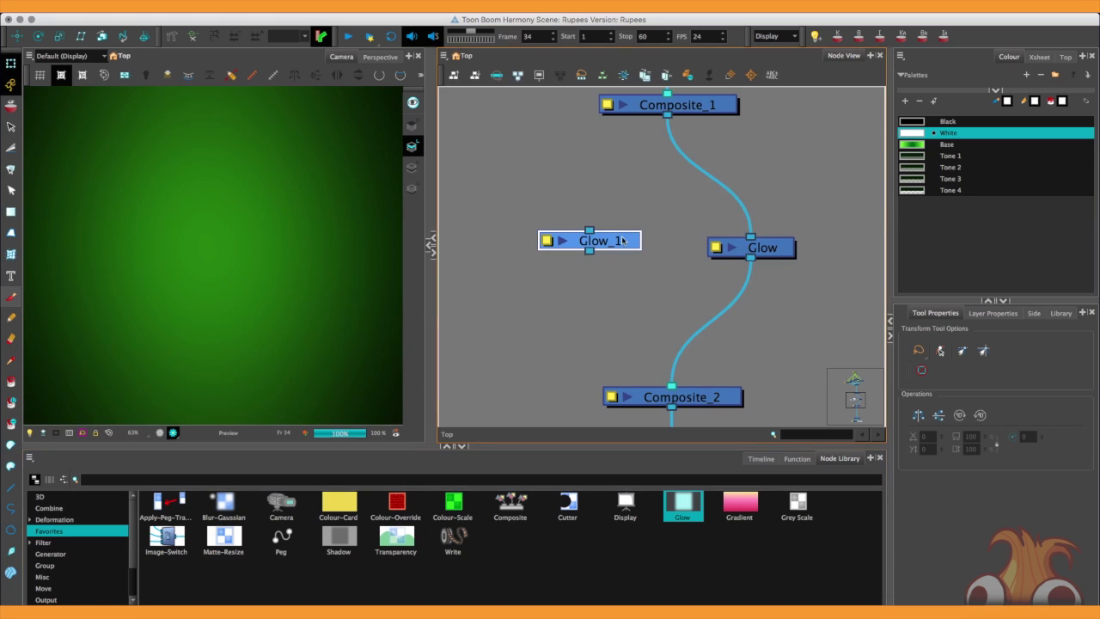
{"action": "left_click_drag", "start_coordinate": [666, 119], "coordinate": [647, 385]}
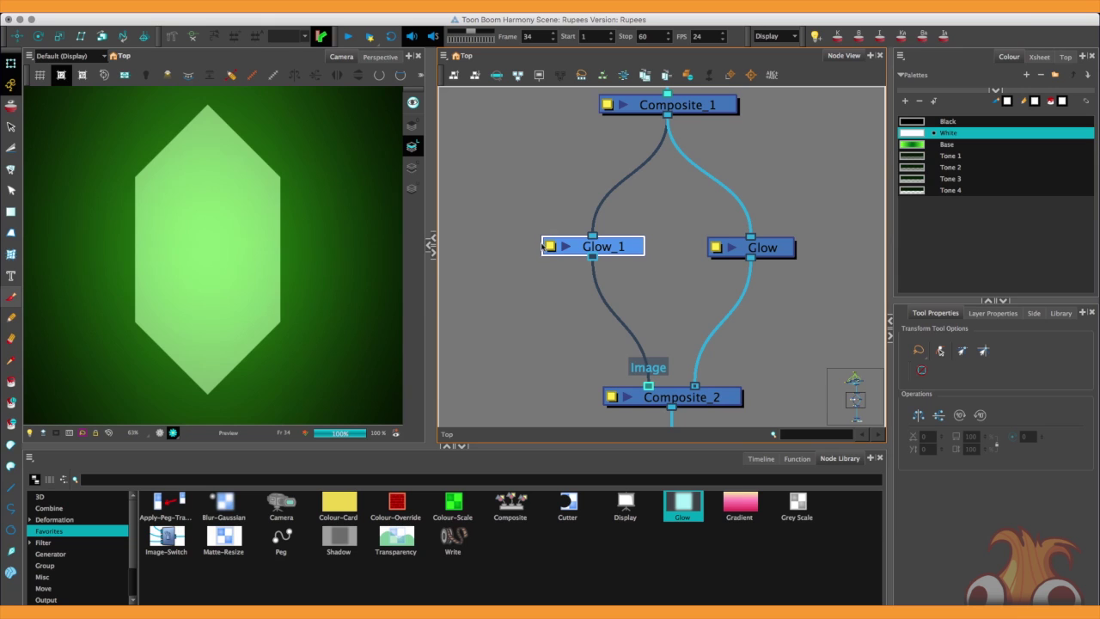
Step: Enable Use Source Colour on Glow_1 and set its radius to 20
{"action": "left_click", "coordinate": [549, 248]}
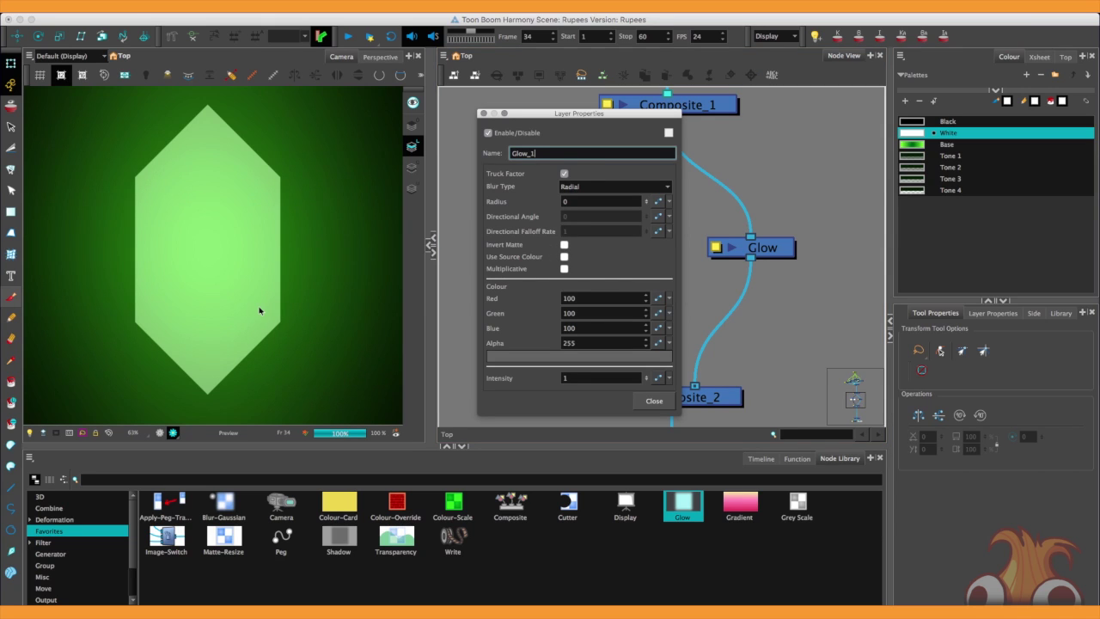
{"action": "left_click", "coordinate": [563, 256]}
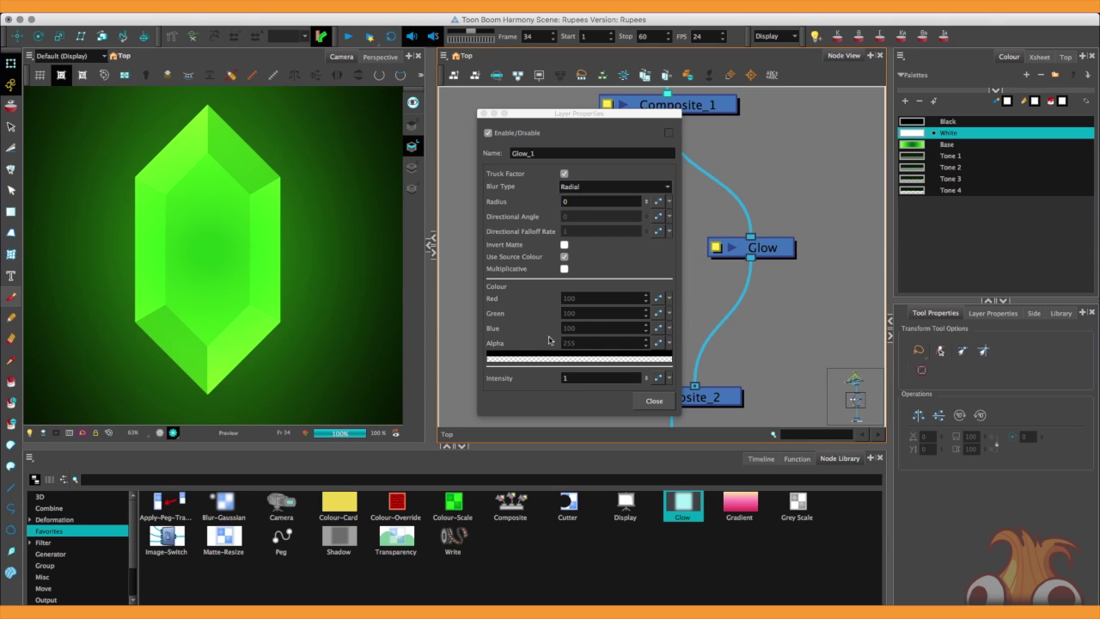
{"action": "left_click", "coordinate": [569, 200]}
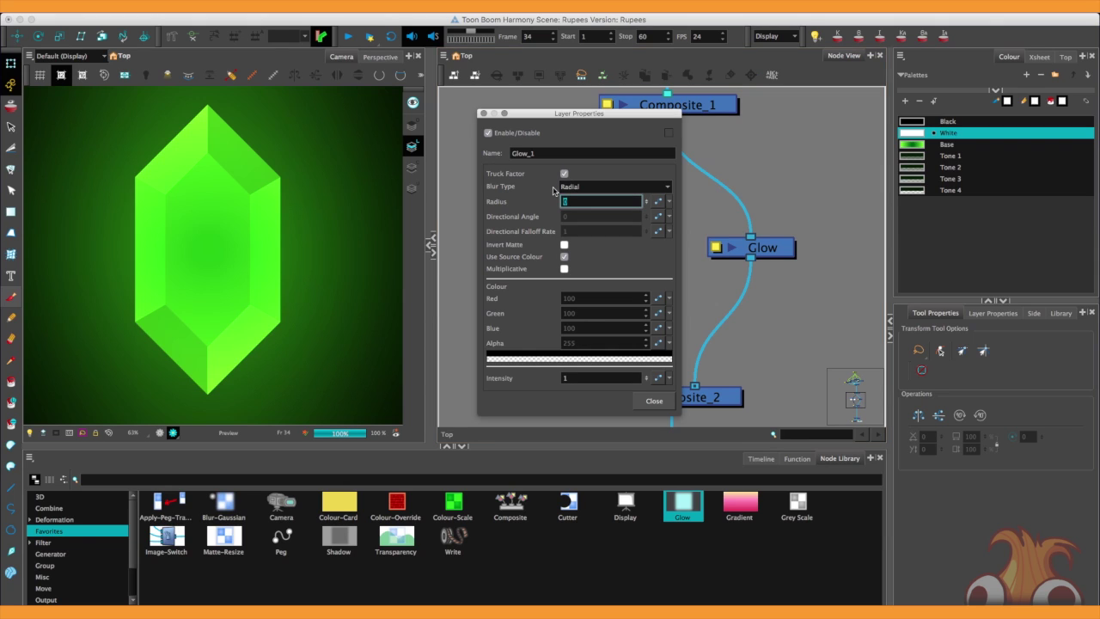
{"action": "type", "text": "20"}
{"action": "key", "text": "Return"}
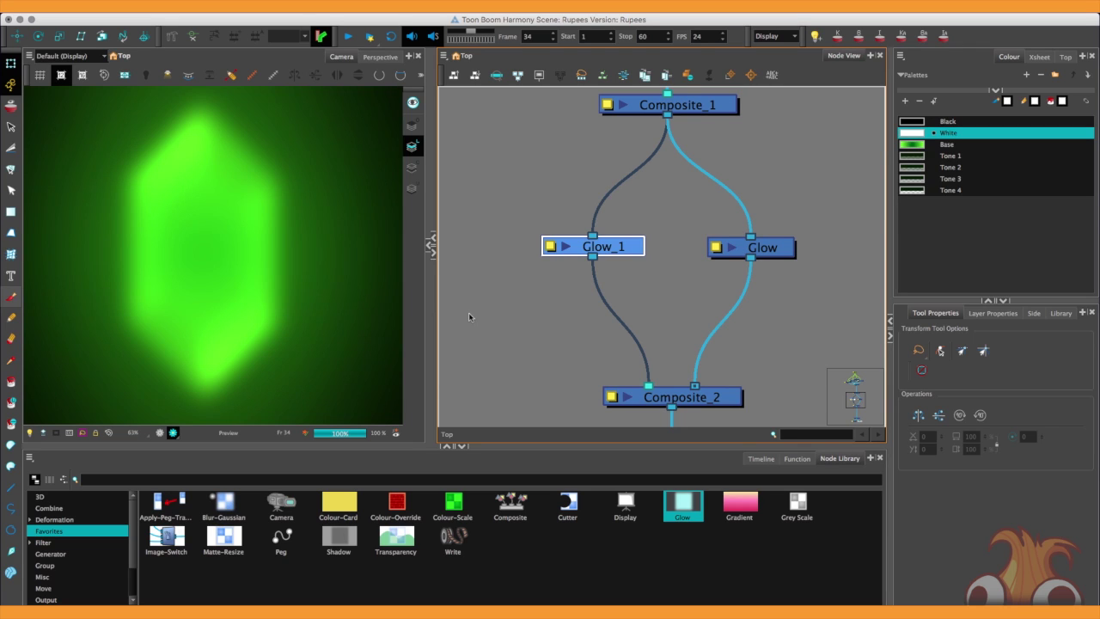
Step: Connect Composite_1 directly to Composite_2 between the two glows and insert a Blending node on that connection
{"action": "left_click_drag", "start_coordinate": [667, 117], "coordinate": [672, 388]}
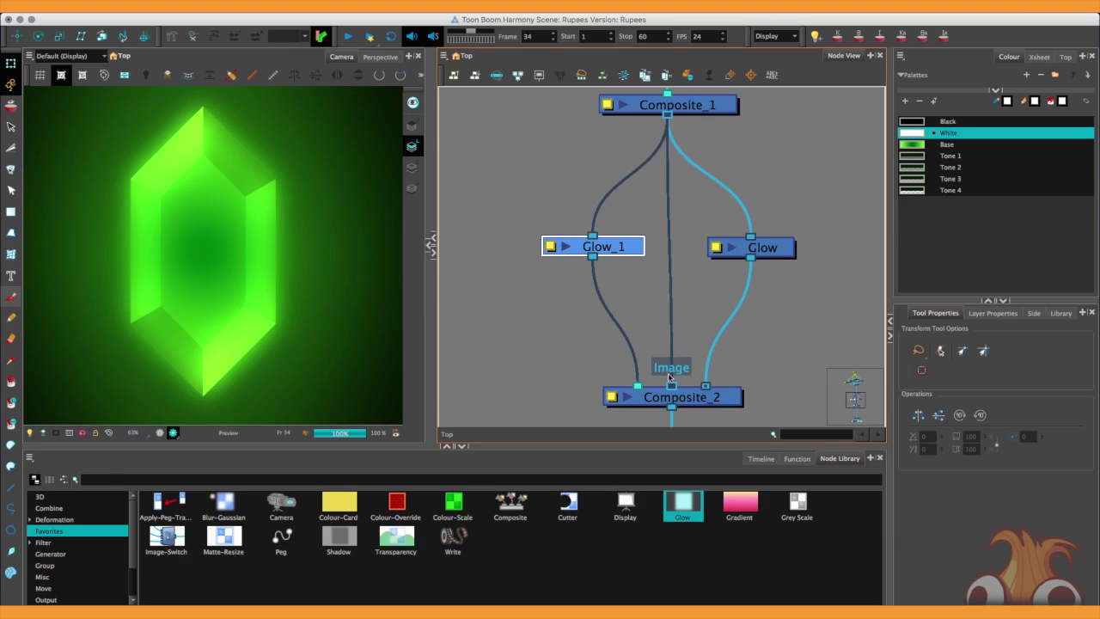
{"action": "type", "text": "blending"}
{"action": "left_click_drag", "start_coordinate": [167, 509], "coordinate": [700, 217]}
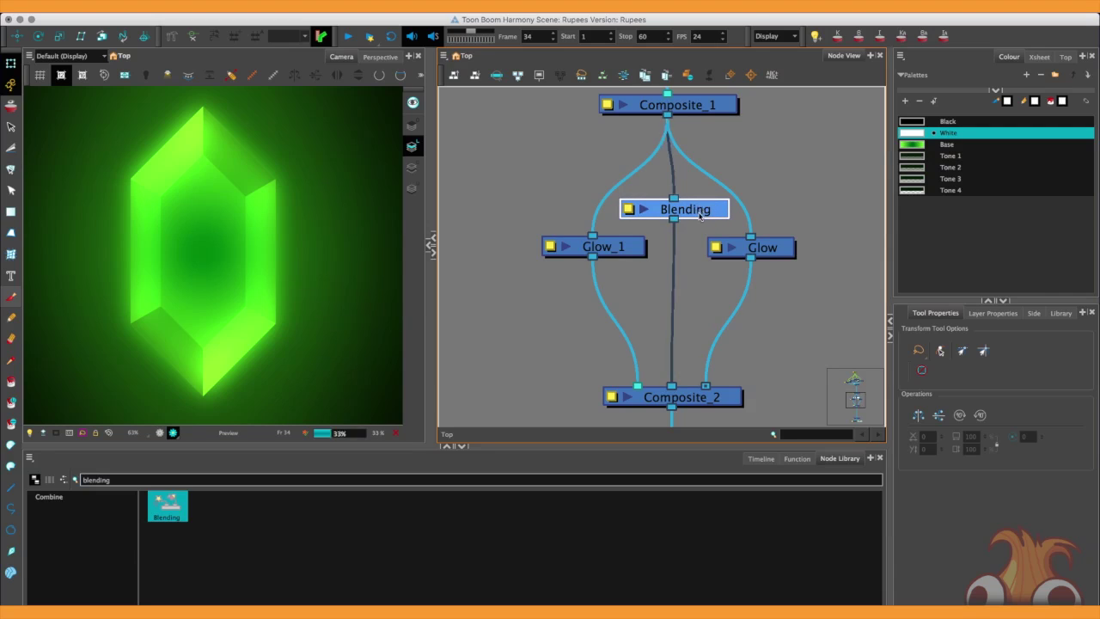
Step: Set the Blending node's blend mode to Difference and close its properties
{"action": "double_click", "coordinate": [629, 208]}
{"action": "left_click", "coordinate": [573, 174]}
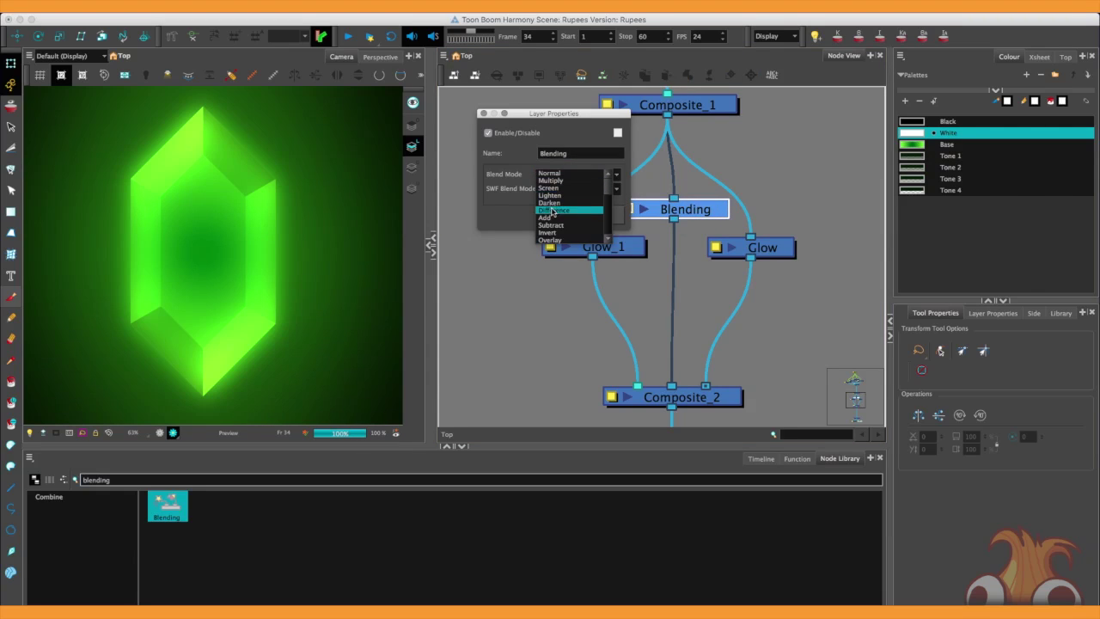
{"action": "left_click", "coordinate": [554, 212]}
{"action": "left_click", "coordinate": [611, 215]}
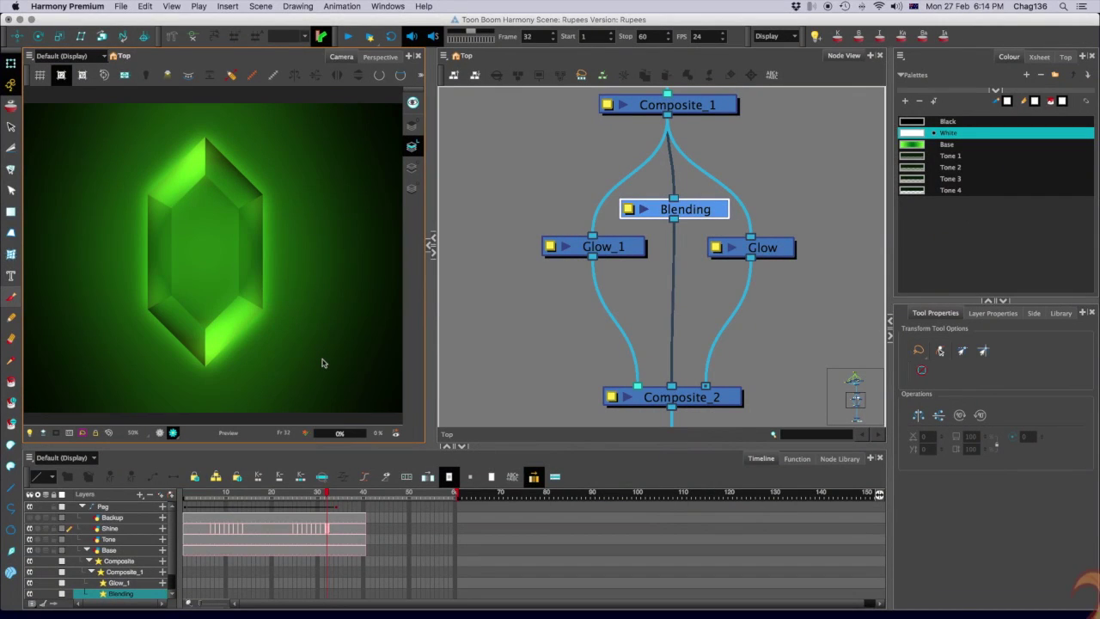
Step: Insert a Render Preview node below Composite_2 and switch the Camera view to OpenGL display
{"action": "key", "text": "comma"}
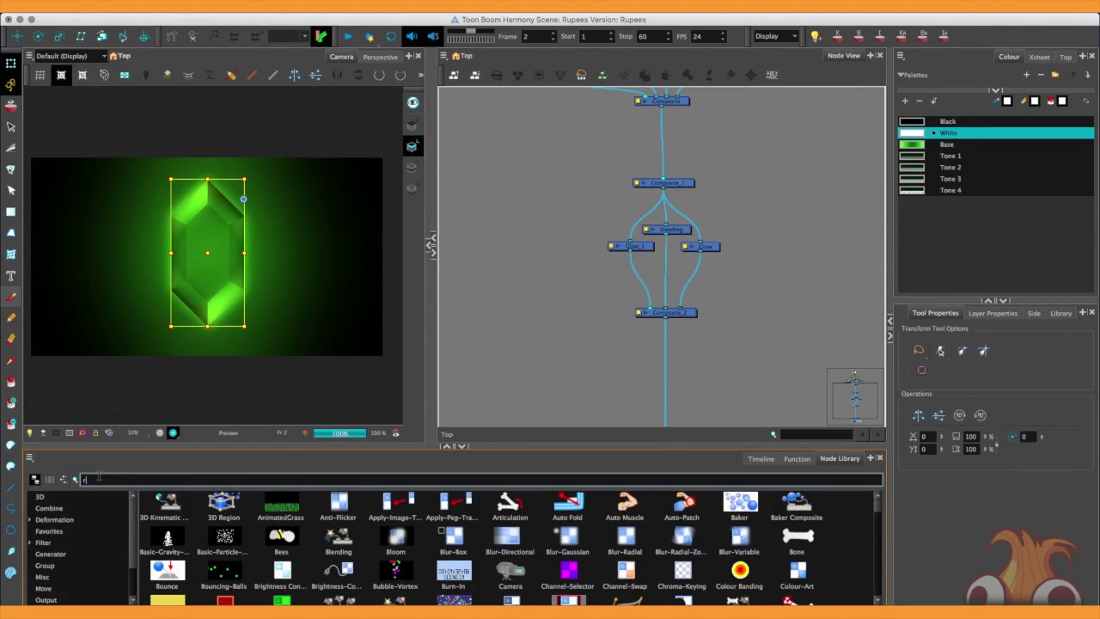
{"action": "type", "text": "ender"}
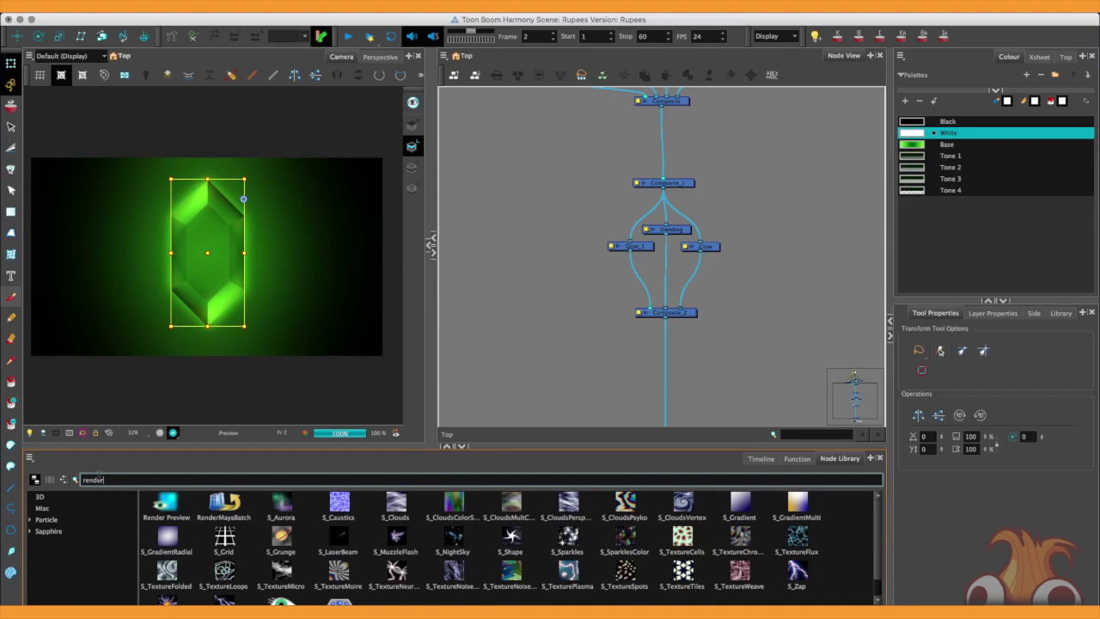
{"action": "left_click_drag", "start_coordinate": [166, 505], "coordinate": [666, 276]}
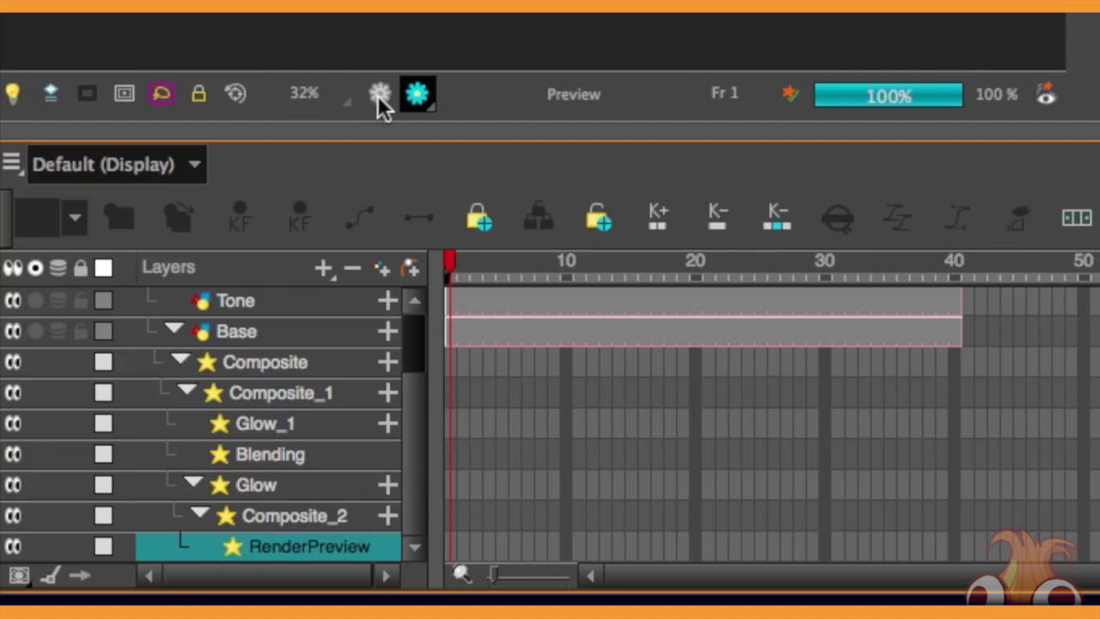
{"action": "left_click", "coordinate": [379, 96]}
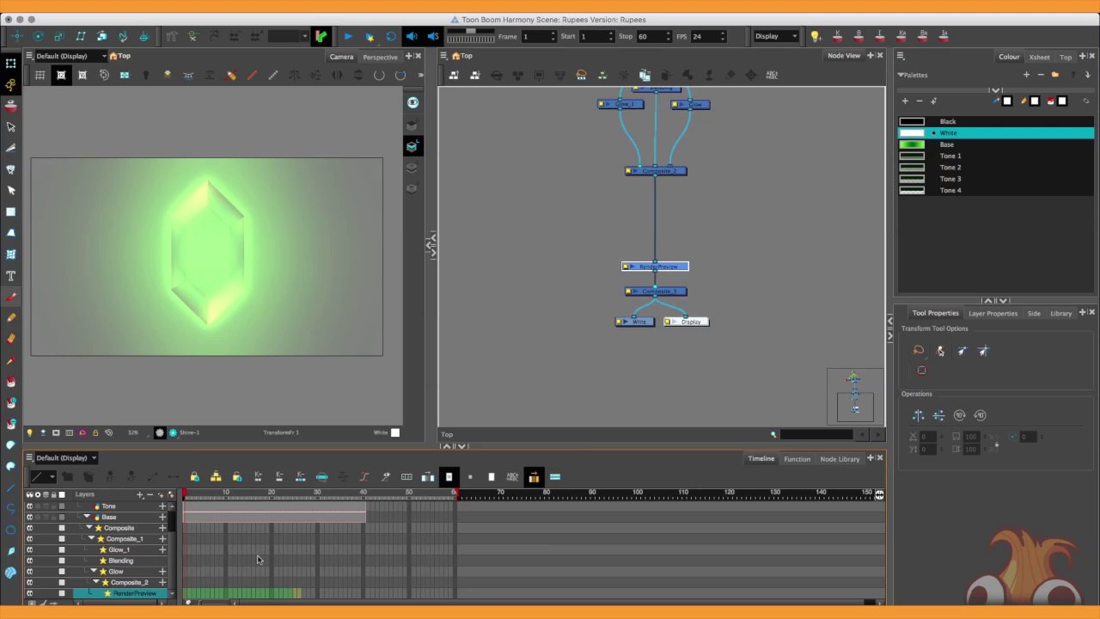
{"action": "left_click_drag", "start_coordinate": [682, 266], "coordinate": [677, 249]}
Step: Add a Colour-Card from the favourite nodes, connected to the final composite, and set its colour to black
{"action": "left_click", "coordinate": [849, 457]}
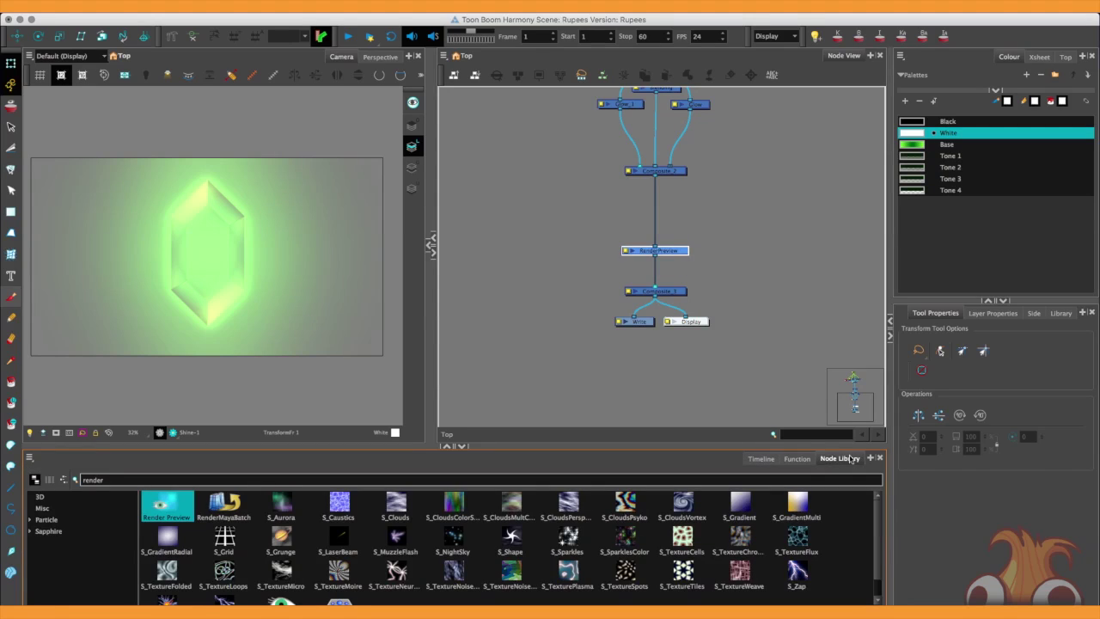
{"action": "left_click", "coordinate": [93, 480]}
{"action": "key", "text": "BackSpace"}
{"action": "left_click", "coordinate": [49, 530]}
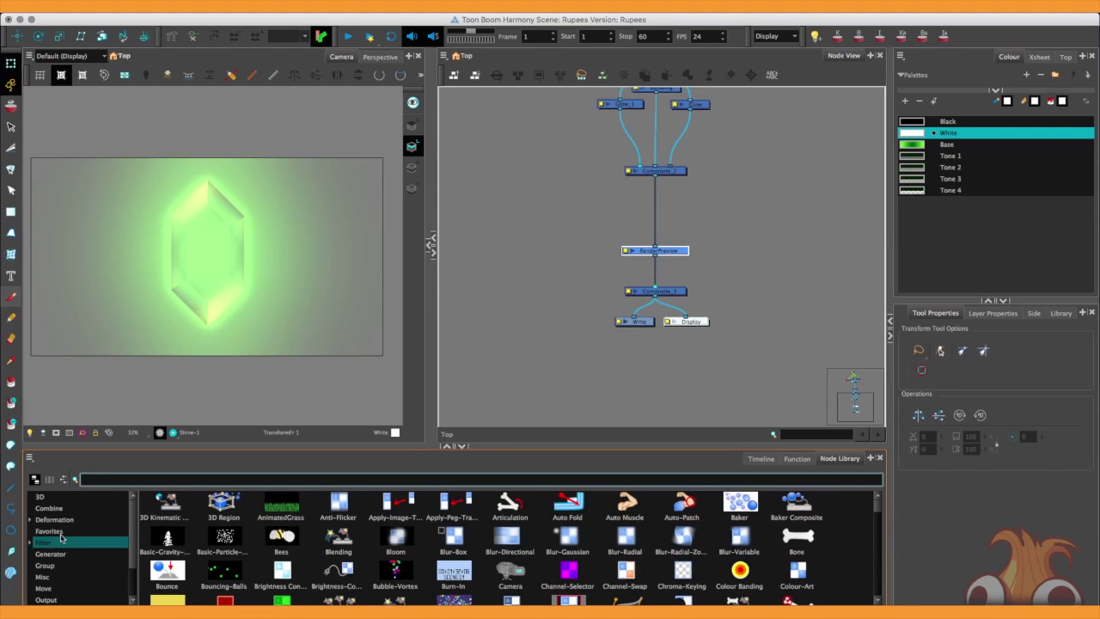
{"action": "left_click_drag", "start_coordinate": [335, 507], "coordinate": [755, 256]}
{"action": "double_click", "coordinate": [732, 256]}
{"action": "left_click", "coordinate": [530, 261]}
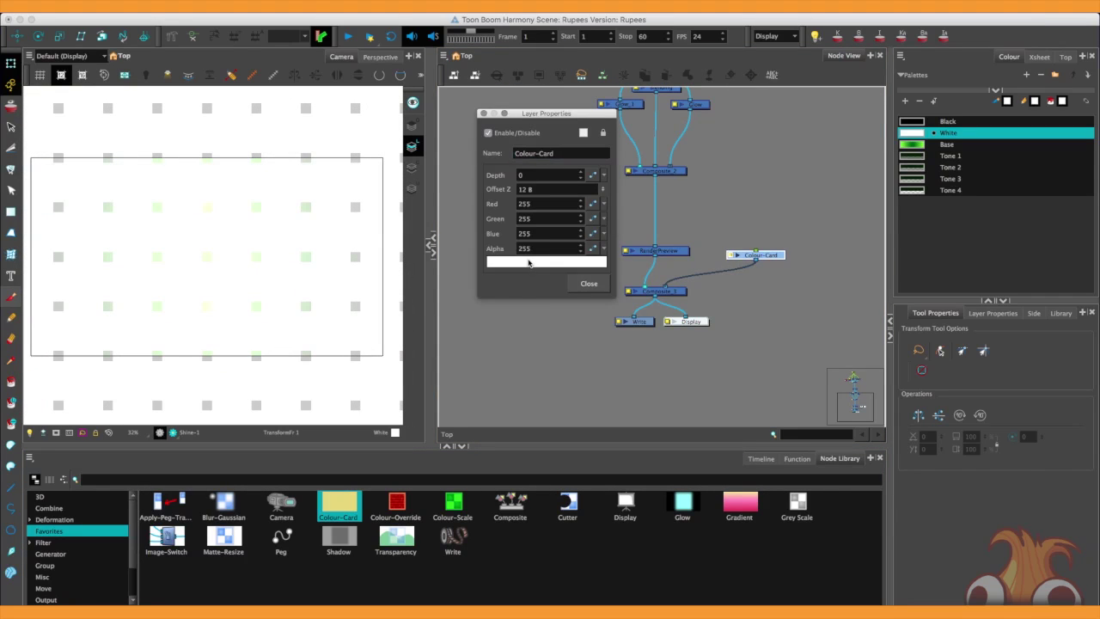
{"action": "left_click_drag", "start_coordinate": [567, 307], "coordinate": [542, 328]}
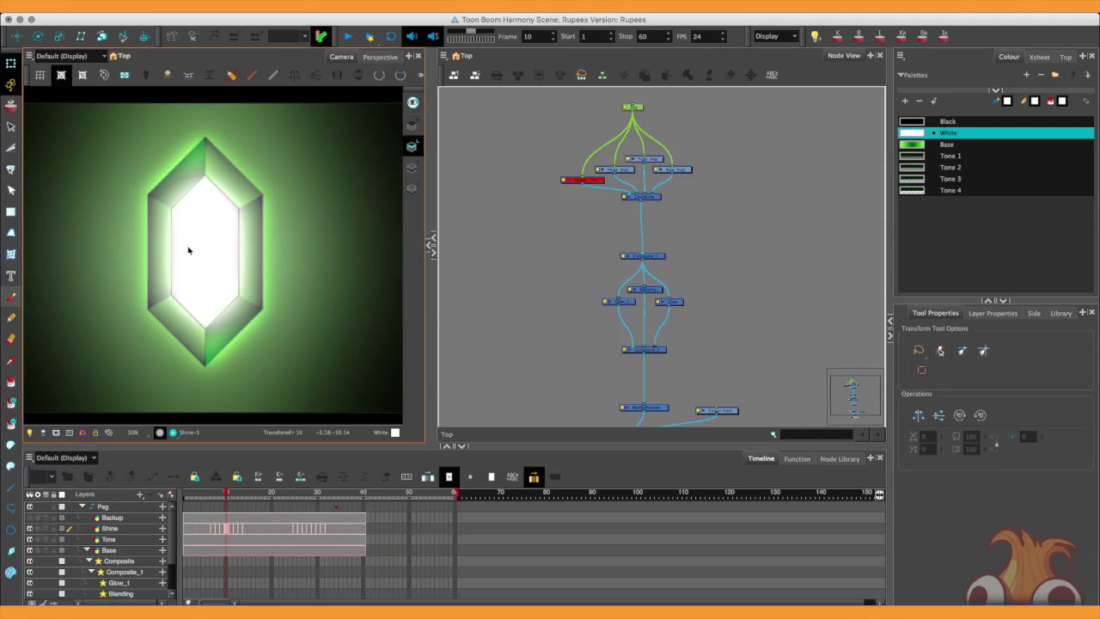
Step: Duplicate the glow network of Composite_1, Blending, both Glow nodes and Composite_2
{"action": "scroll", "coordinate": [188, 250], "scroll_direction": "up", "scroll_amount": 1}
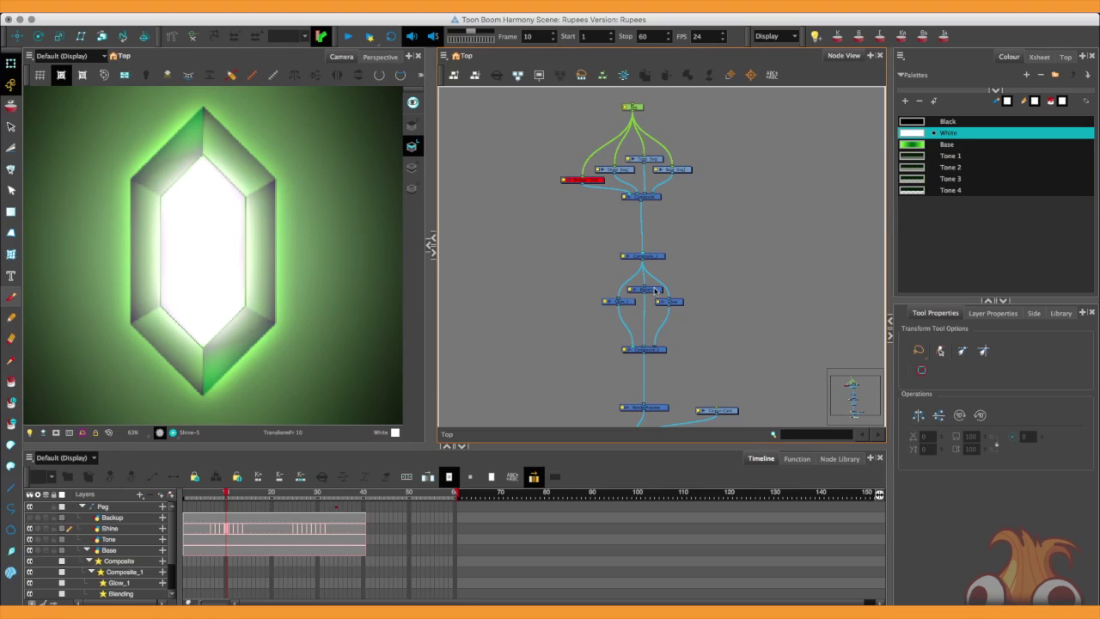
{"action": "left_click", "coordinate": [656, 290]}
{"action": "key", "text": "2"}
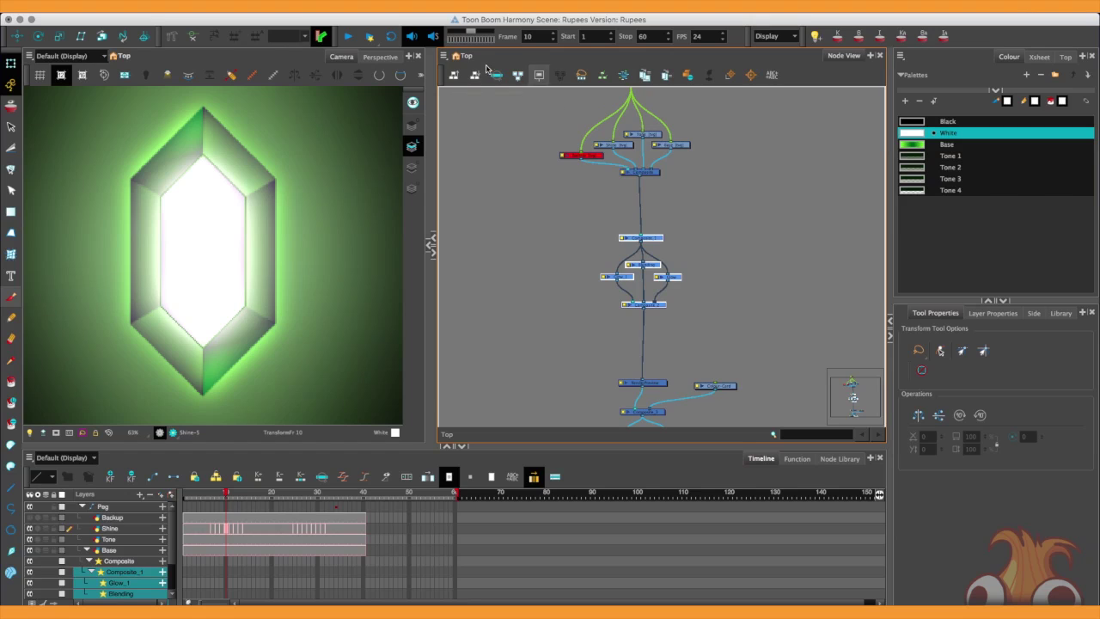
{"action": "left_click", "coordinate": [443, 55]}
{"action": "mouse_move", "coordinate": [450, 100]}
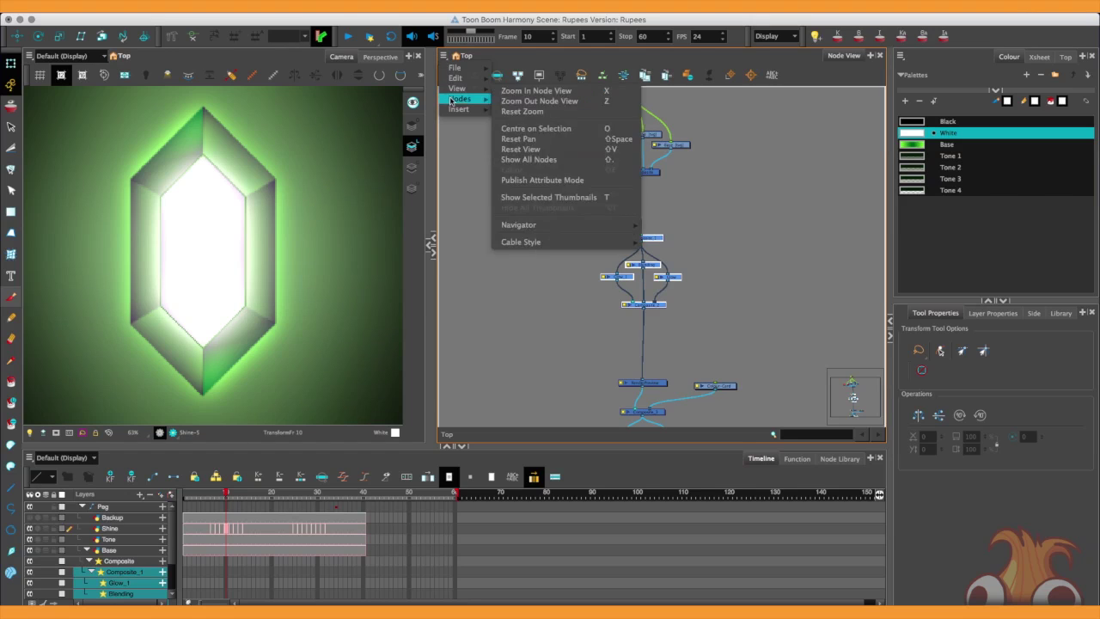
{"action": "left_click", "coordinate": [535, 169]}
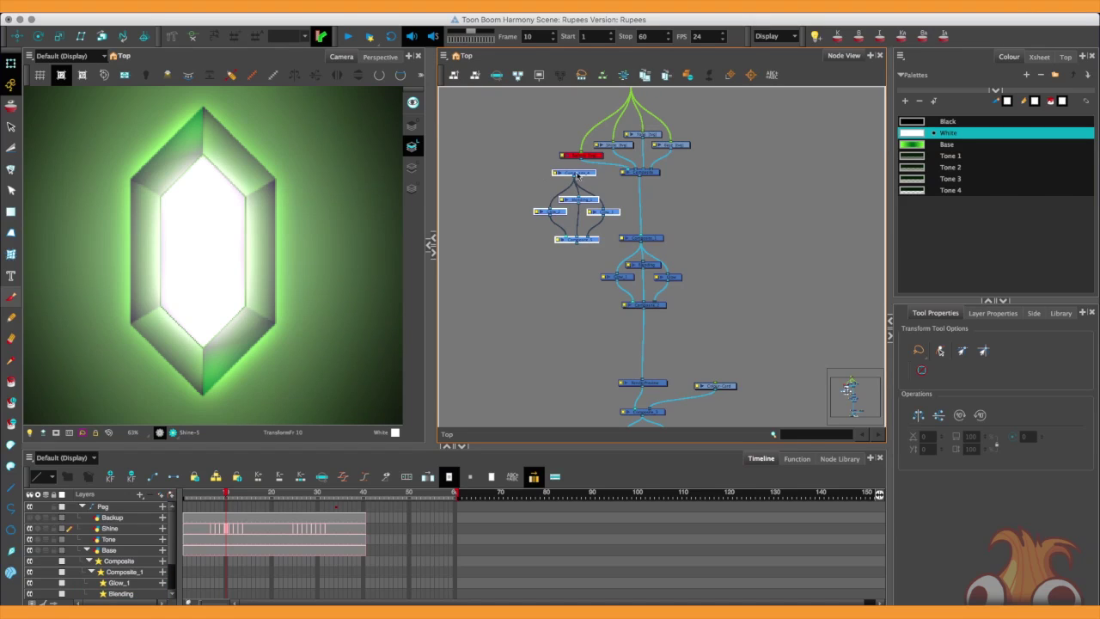
Step: Place the duplicated glow network beside the original and route the Shine drawing through it into Composite_2
{"action": "left_click_drag", "start_coordinate": [578, 174], "coordinate": [549, 225]}
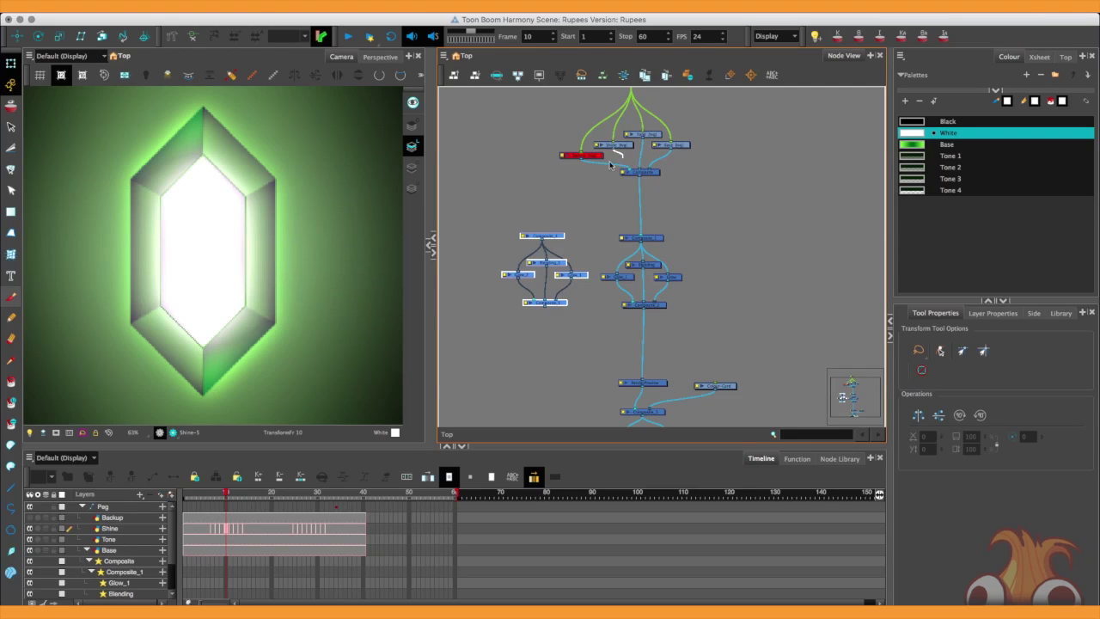
{"action": "left_click_drag", "start_coordinate": [612, 151], "coordinate": [540, 232]}
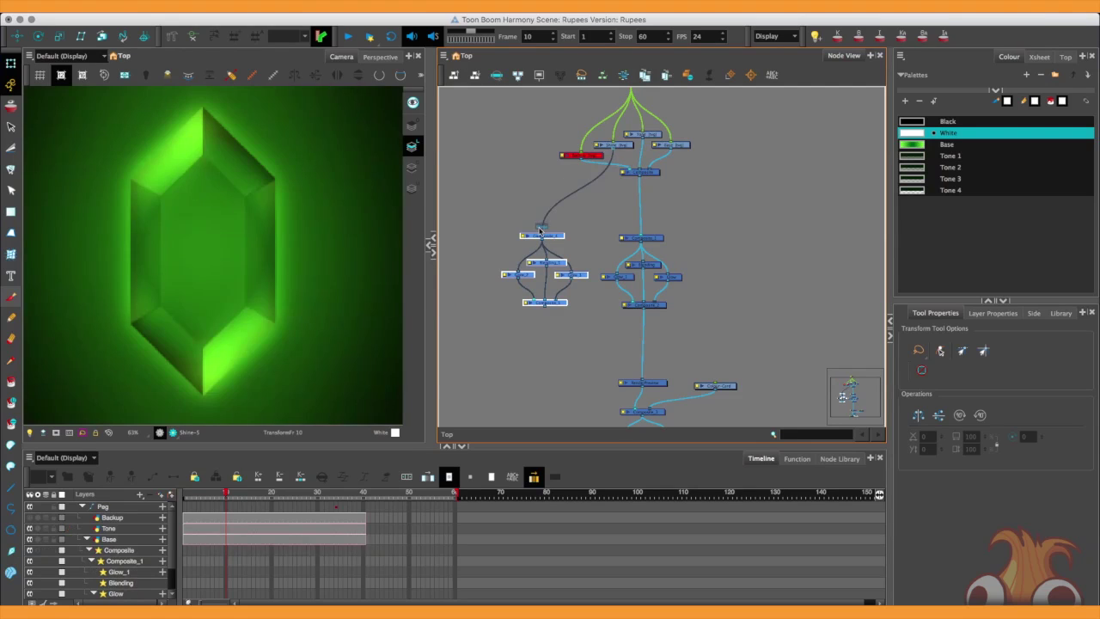
{"action": "left_click_drag", "start_coordinate": [545, 308], "coordinate": [621, 304]}
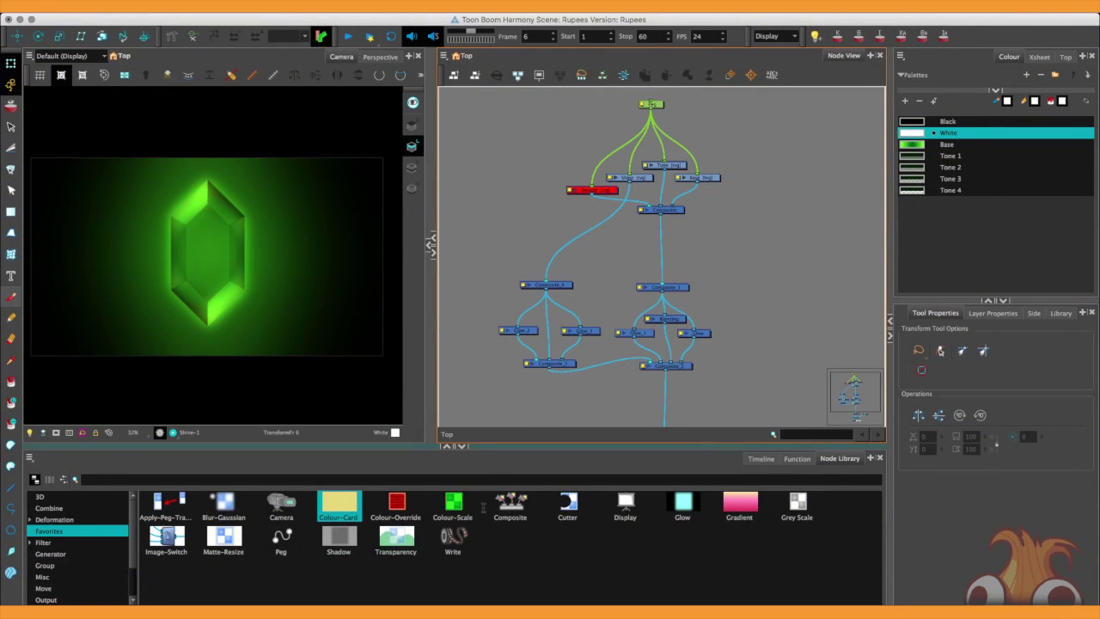
Step: Join both glow branches in a new Composite node feeding RenderPreview, and disable RenderPreview
{"action": "left_click_drag", "start_coordinate": [528, 499], "coordinate": [624, 408]}
{"action": "left_click_drag", "start_coordinate": [641, 255], "coordinate": [602, 286]}
{"action": "left_click_drag", "start_coordinate": [655, 345], "coordinate": [620, 286]}
{"action": "left_click_drag", "start_coordinate": [610, 294], "coordinate": [654, 339]}
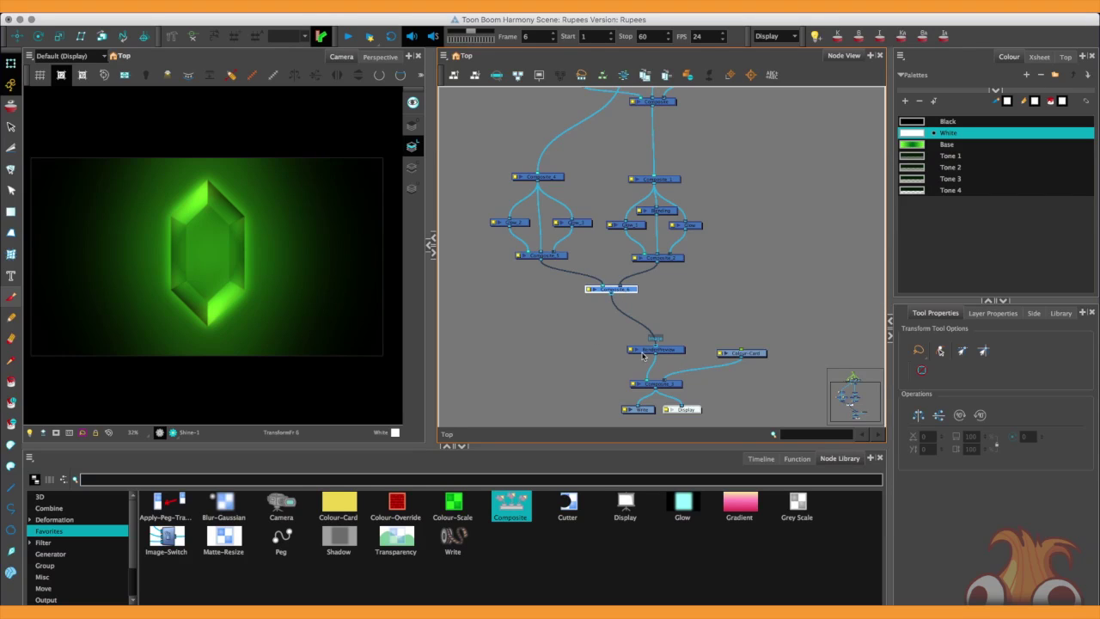
{"action": "left_click", "coordinate": [642, 350]}
{"action": "key", "text": "d"}
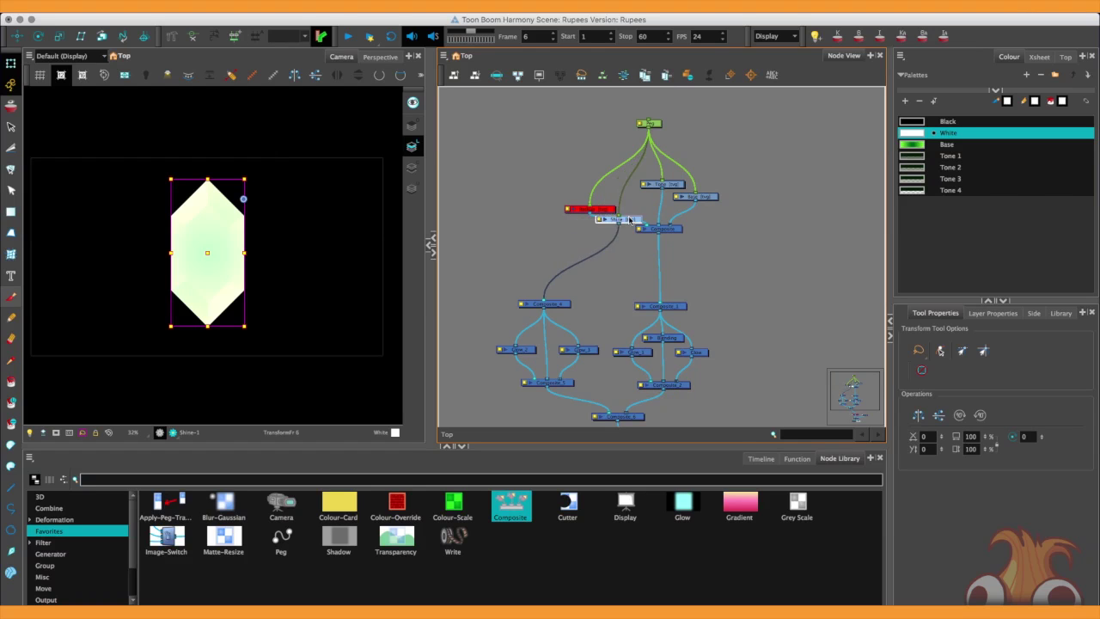
Step: Delete the redundant Composite above Composite_1 and place the Shine, Base and Tone drawings directly above their glow branches
{"action": "left_click_drag", "start_coordinate": [627, 228], "coordinate": [653, 258]}
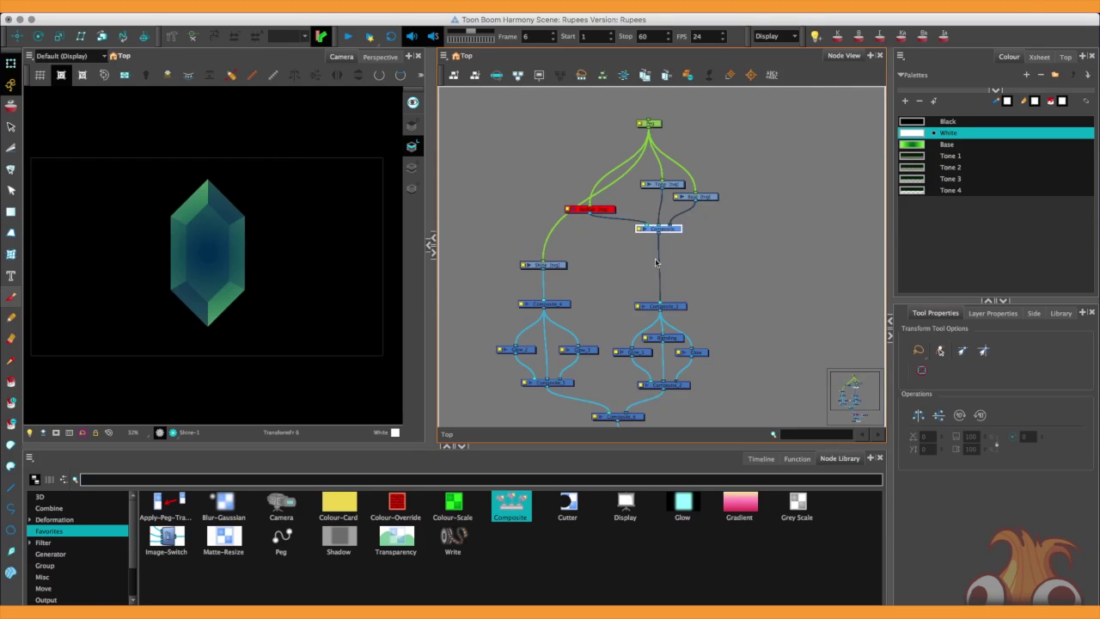
{"action": "key", "text": "Delete"}
{"action": "left_click_drag", "start_coordinate": [698, 201], "coordinate": [689, 262]}
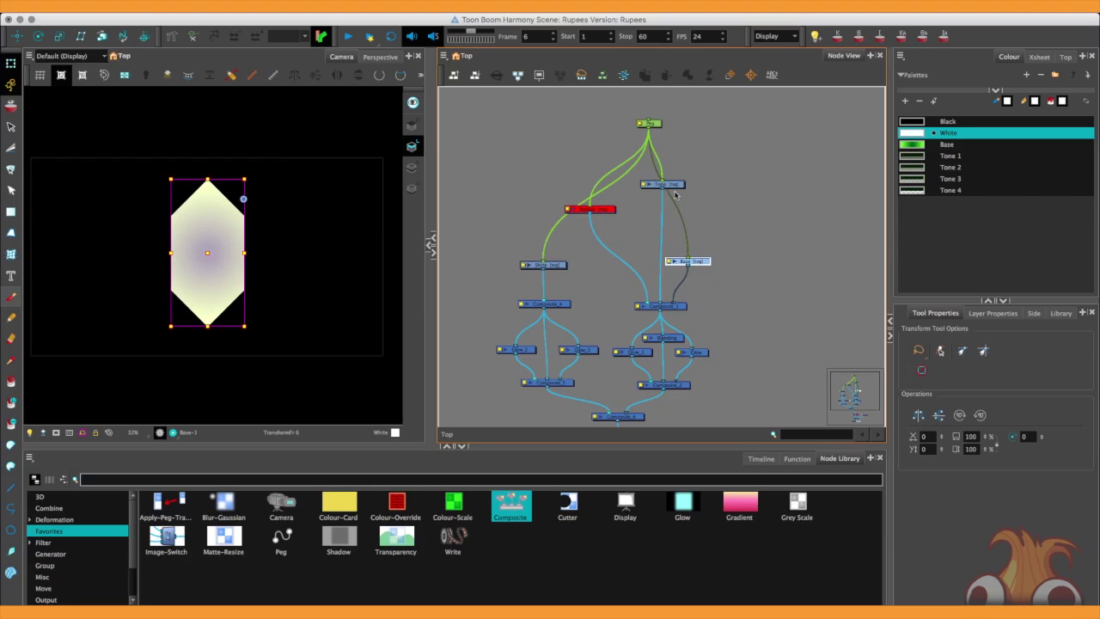
{"action": "left_click_drag", "start_coordinate": [662, 184], "coordinate": [645, 266]}
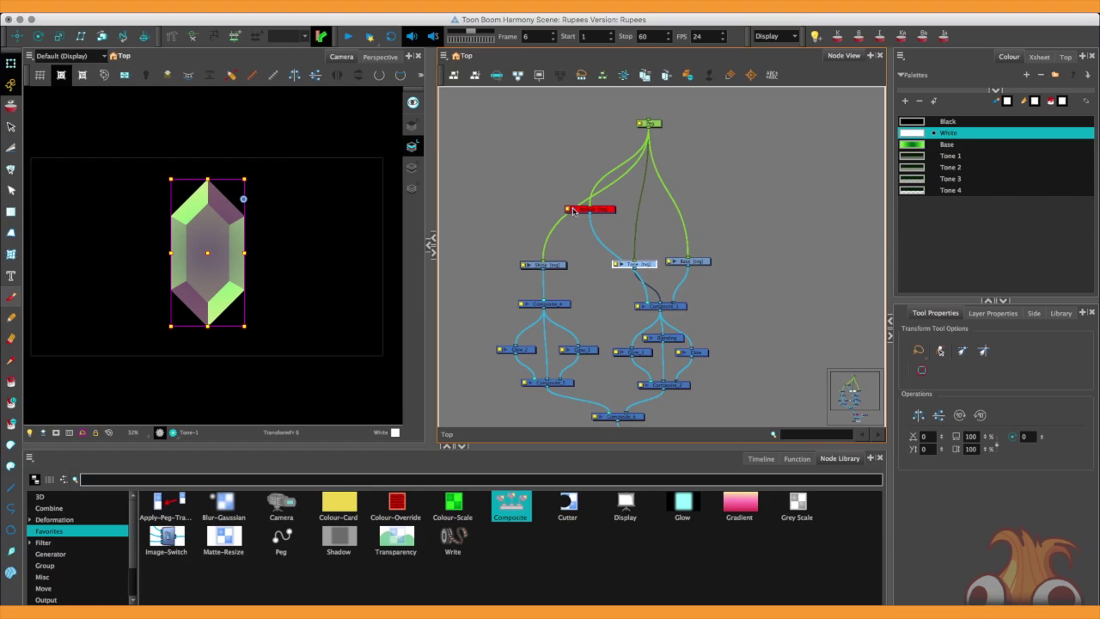
Step: Detach the disabled Backup drawing from the network and move it below the Write and Display nodes
{"action": "left_click_drag", "start_coordinate": [598, 210], "coordinate": [498, 219]}
{"action": "scroll", "coordinate": [531, 326], "scroll_direction": "down", "scroll_amount": 3}
{"action": "left_click_drag", "start_coordinate": [544, 140], "coordinate": [599, 369]}
{"action": "left_click", "coordinate": [559, 324]}
{"action": "key", "text": "2"}
{"action": "key", "text": "2"}
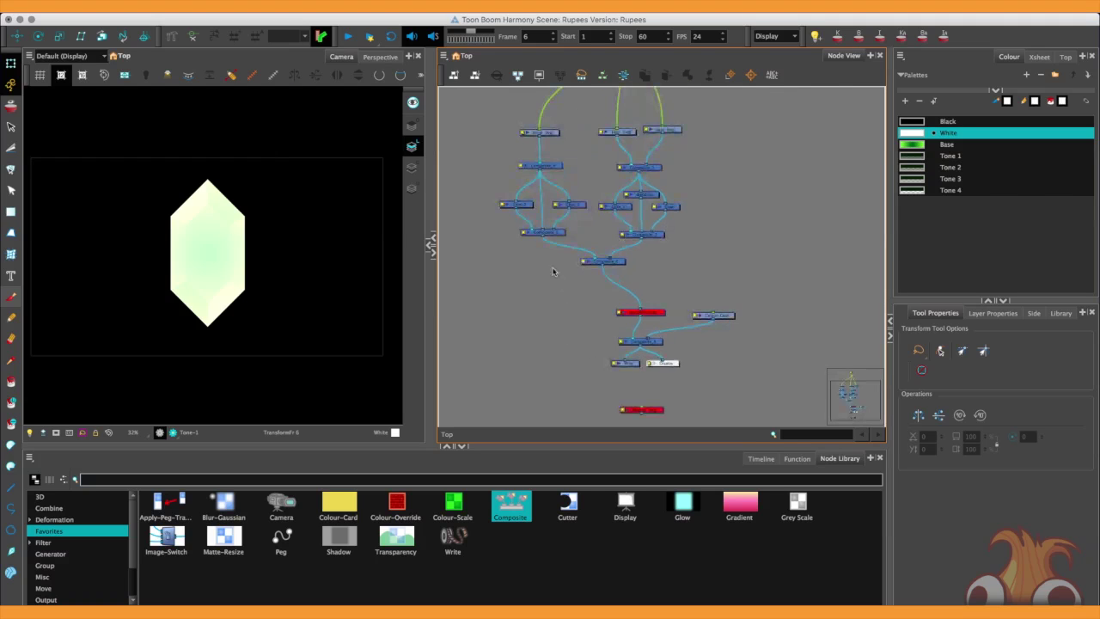
Step: Move the Peg node down so it sits centred above the Shine, Tone and Base drawings
{"action": "scroll", "coordinate": [559, 292], "scroll_direction": "up", "scroll_amount": 5}
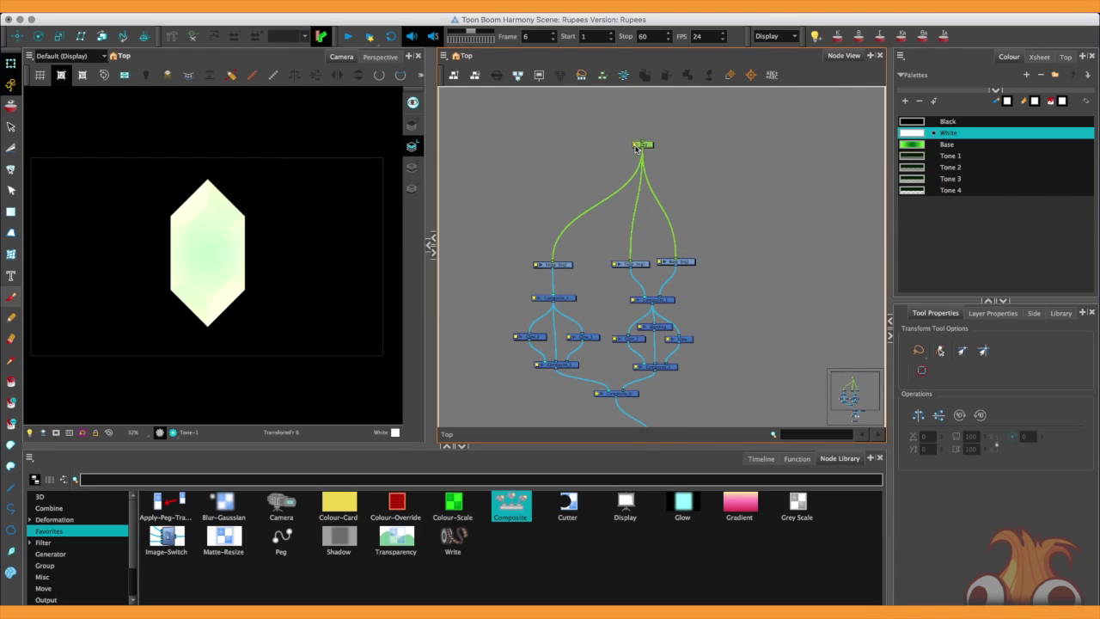
{"action": "left_click_drag", "start_coordinate": [636, 147], "coordinate": [600, 208]}
{"action": "scroll", "coordinate": [556, 240], "scroll_direction": "down", "scroll_amount": 3}
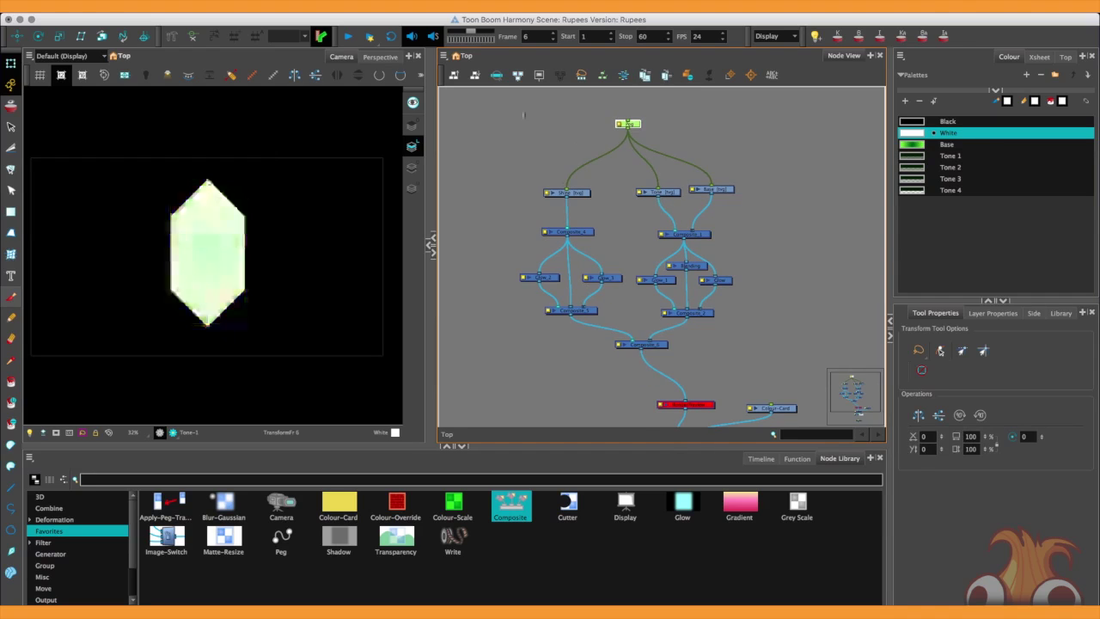
Step: Add a Composite node in the gap above RenderPreview and move the RenderPreview, Colour-Card, Write and Display group down to make room
{"action": "left_click_drag", "start_coordinate": [521, 112], "coordinate": [739, 336]}
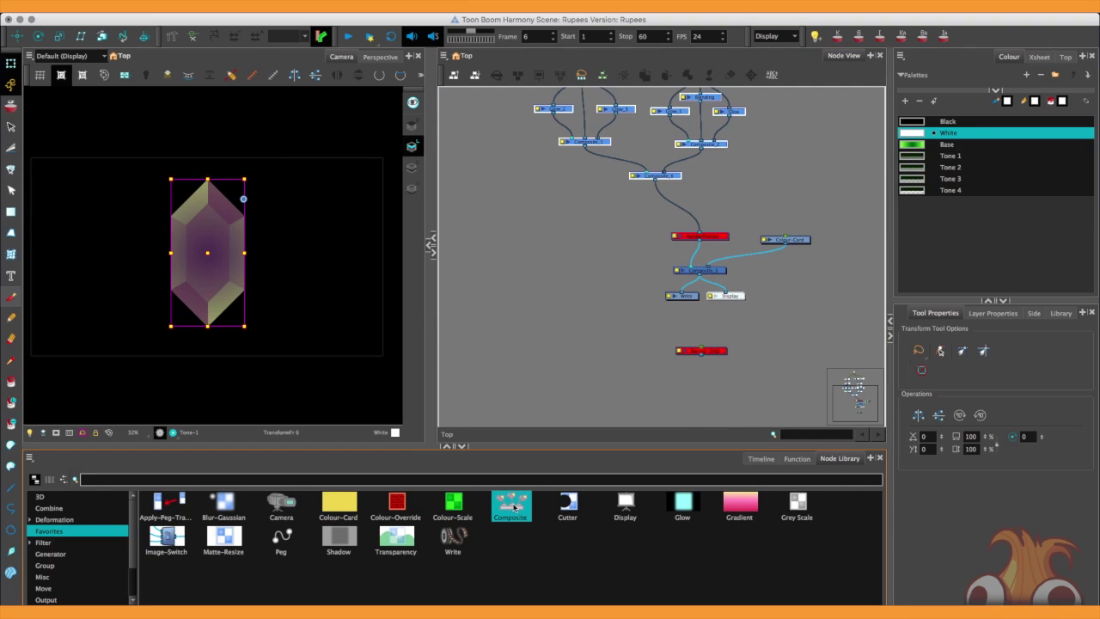
{"action": "left_click_drag", "start_coordinate": [510, 505], "coordinate": [621, 244]}
{"action": "left_click", "coordinate": [780, 369]}
{"action": "left_click_drag", "start_coordinate": [820, 373], "coordinate": [662, 225]}
{"action": "left_click_drag", "start_coordinate": [700, 237], "coordinate": [668, 368]}
{"action": "left_click_drag", "start_coordinate": [692, 313], "coordinate": [694, 288]}
{"action": "scroll", "coordinate": [695, 288], "scroll_direction": "down", "scroll_amount": 3}
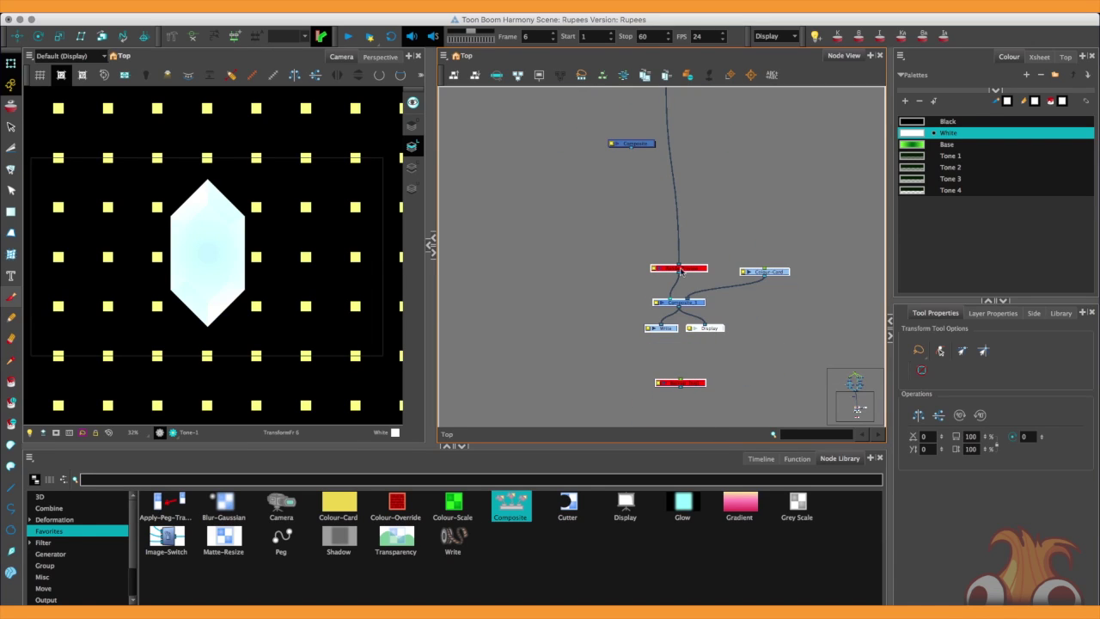
Step: Insert the new Composite node between the Composite joining both glow branches and RenderPreview, placing it directly above RenderPreview
{"action": "scroll", "coordinate": [640, 205], "scroll_direction": "up", "scroll_amount": 2}
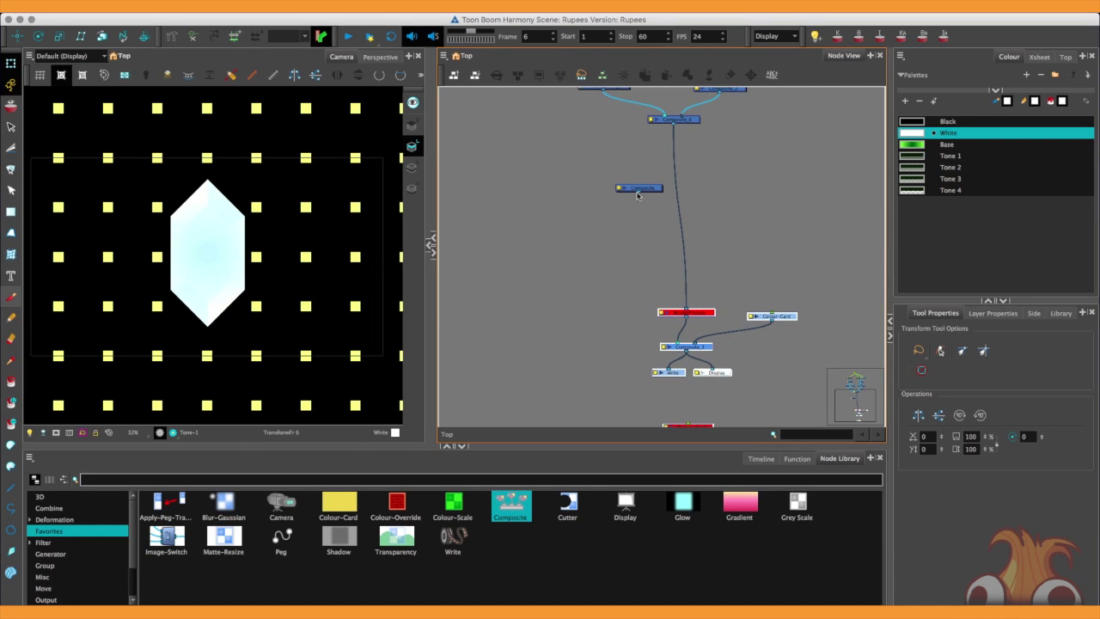
{"action": "left_click_drag", "start_coordinate": [639, 193], "coordinate": [685, 307]}
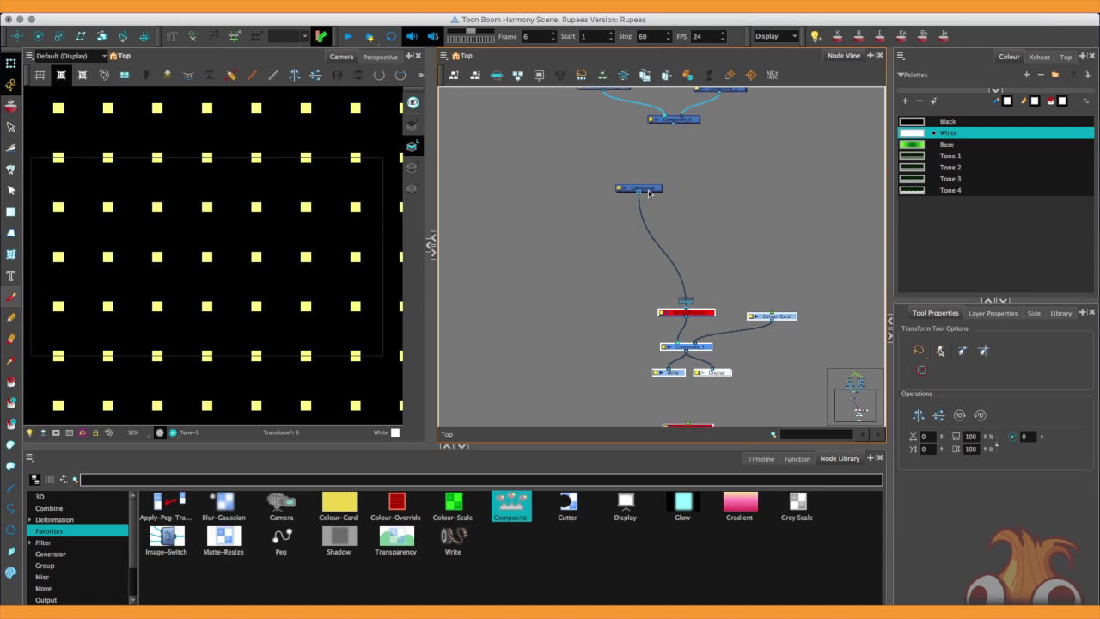
{"action": "left_click_drag", "start_coordinate": [649, 193], "coordinate": [687, 321]}
{"action": "left_click", "coordinate": [695, 316], "text": "shift"}
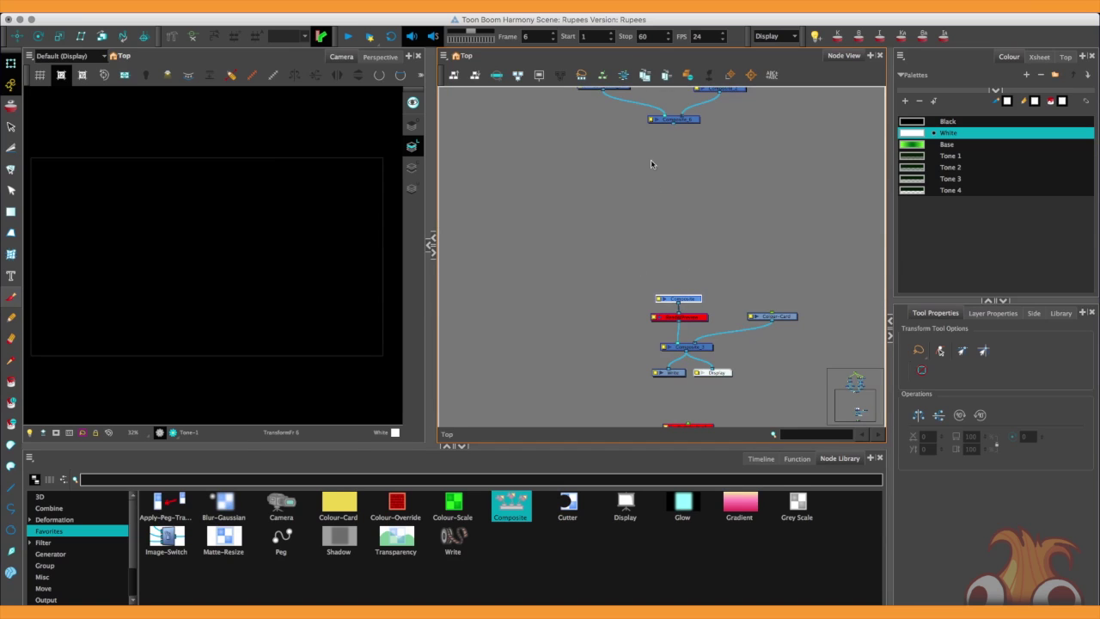
{"action": "left_click_drag", "start_coordinate": [674, 124], "coordinate": [671, 240]}
{"action": "left_click", "coordinate": [658, 227]}
{"action": "left_click_drag", "start_coordinate": [671, 241], "coordinate": [688, 300]}
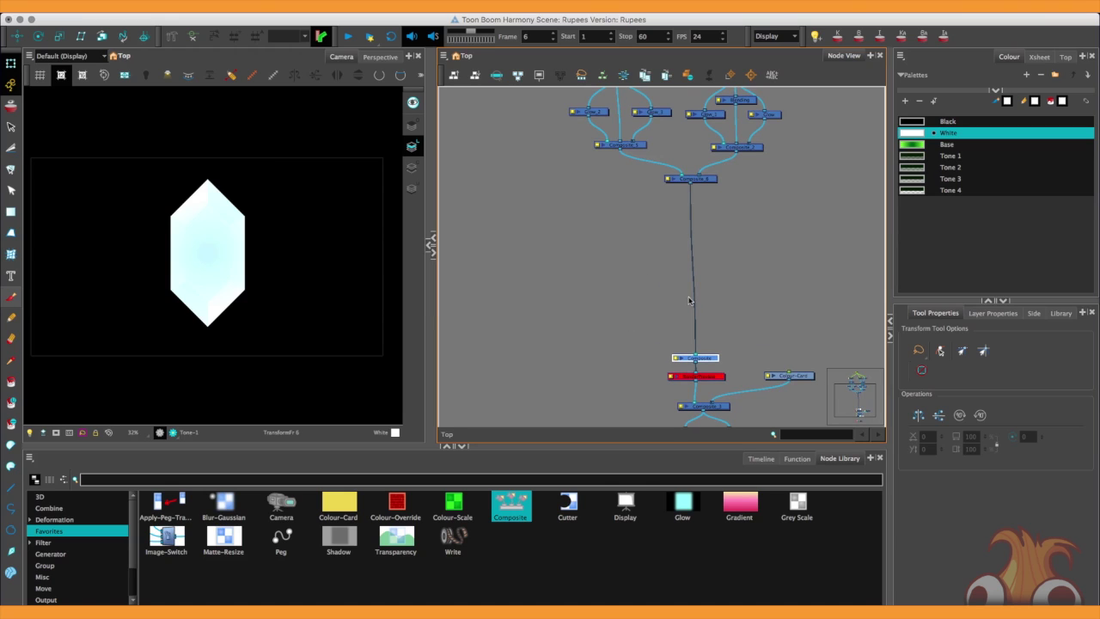
Step: Add four Apply-Peg-Transformation nodes, staggered diagonally beside the cable between the glow branches and the new Composite
{"action": "left_click_drag", "start_coordinate": [165, 503], "coordinate": [661, 246]}
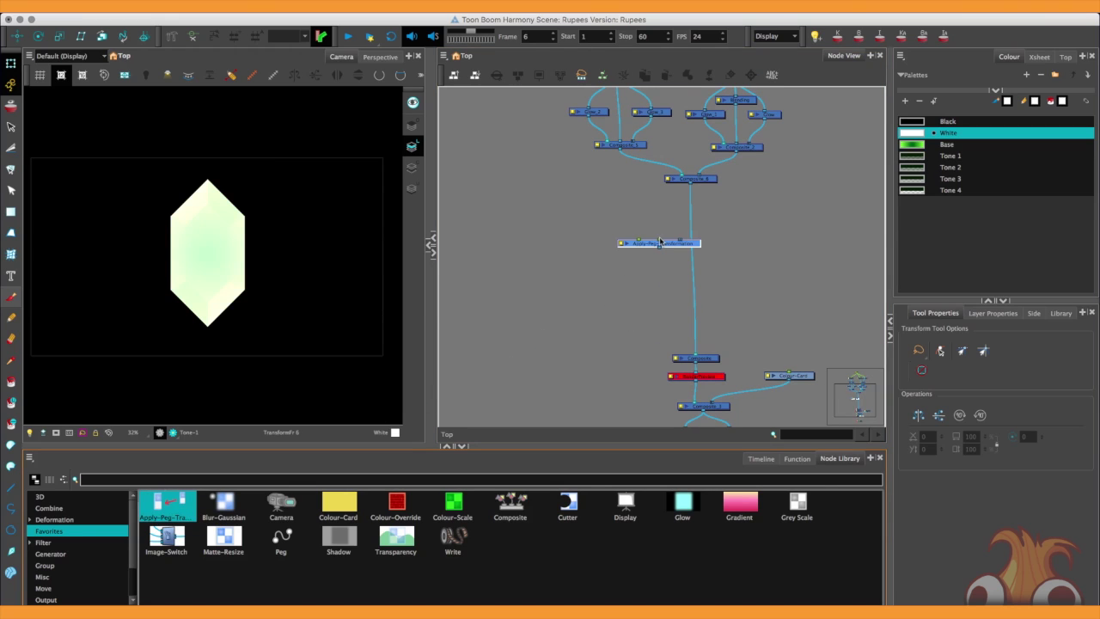
{"action": "left_click_drag", "start_coordinate": [178, 510], "coordinate": [611, 277]}
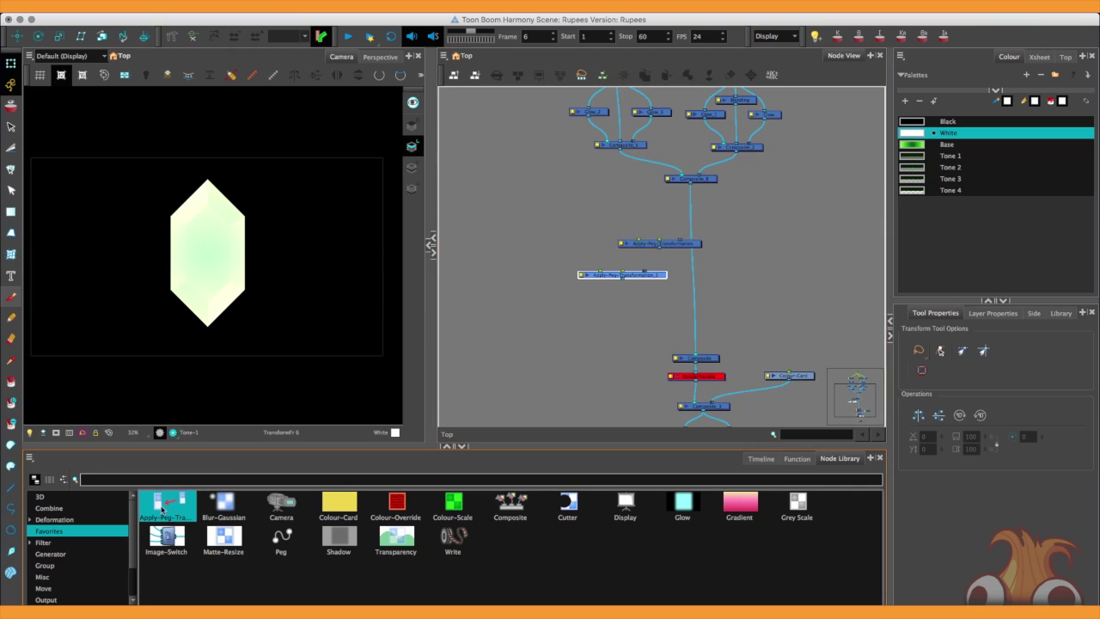
{"action": "left_click_drag", "start_coordinate": [166, 505], "coordinate": [575, 292]}
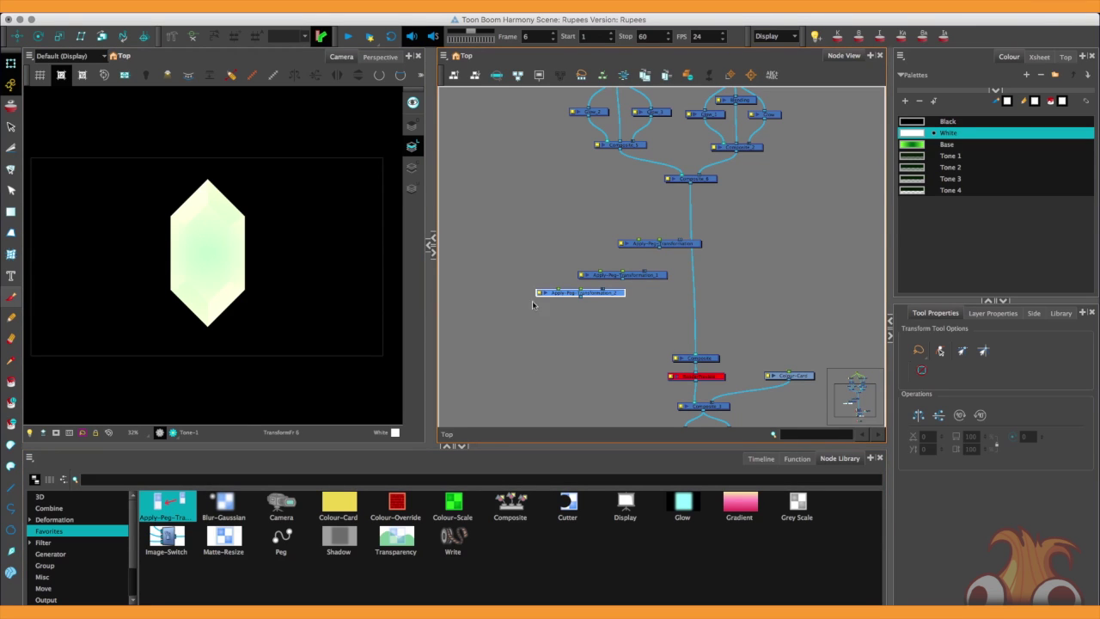
{"action": "left_click_drag", "start_coordinate": [520, 274], "coordinate": [501, 348]}
{"action": "key", "text": "1"}
{"action": "key", "text": "2"}
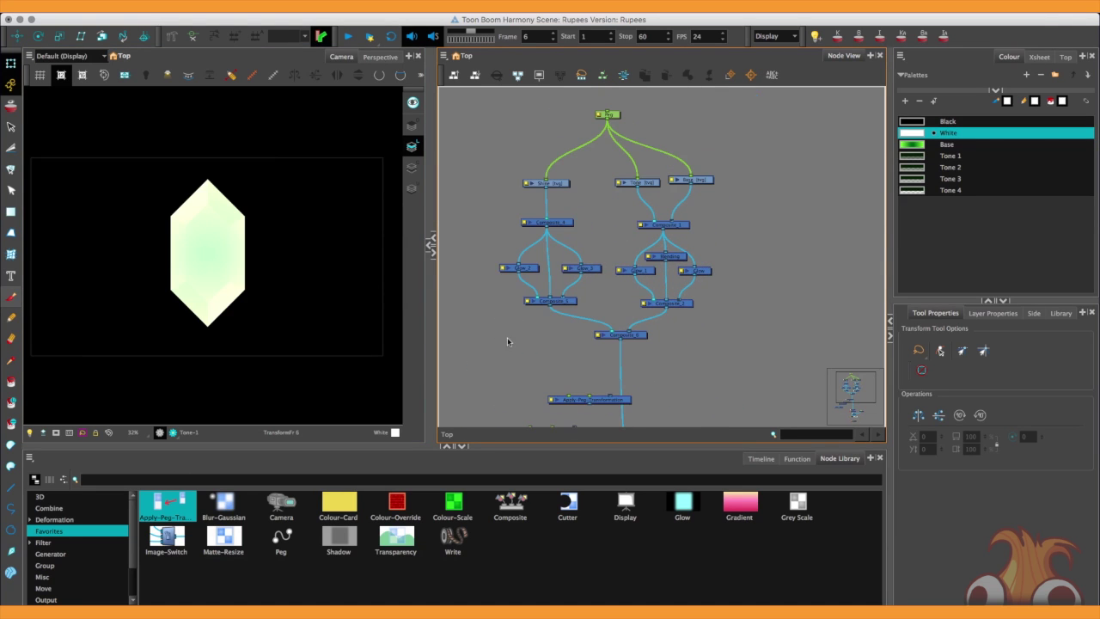
Step: Add a Composite node beside the glow branches, feed it the unglowed gem from the Tone and Base composite, and connect it to Display
{"action": "left_click", "coordinate": [510, 504]}
{"action": "left_click_drag", "start_coordinate": [510, 504], "coordinate": [789, 338]}
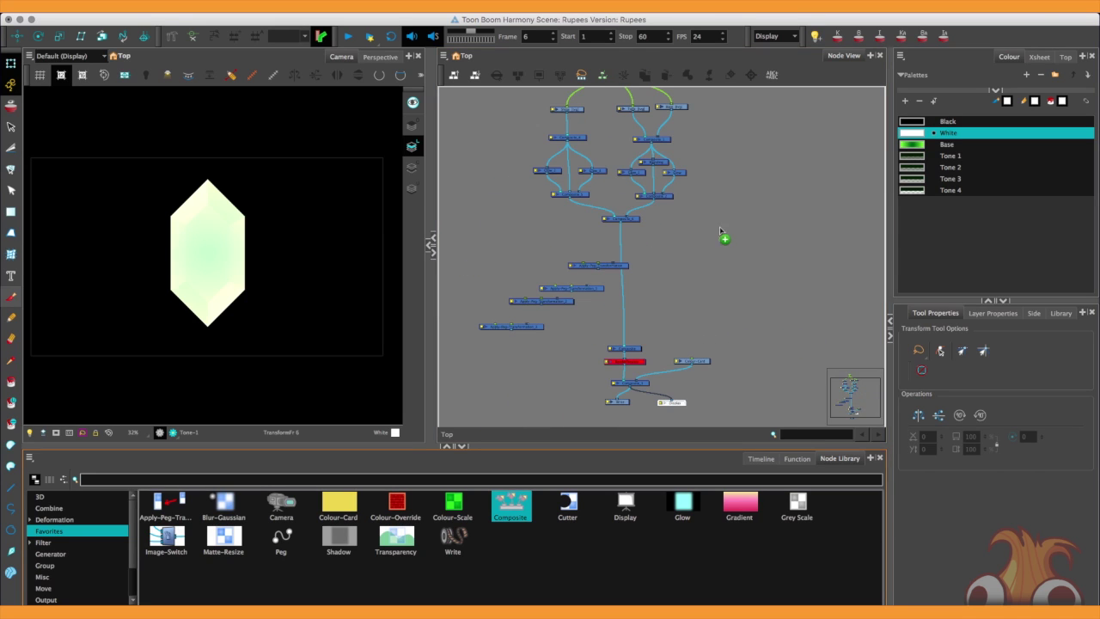
{"action": "left_click_drag", "start_coordinate": [720, 230], "coordinate": [721, 235]}
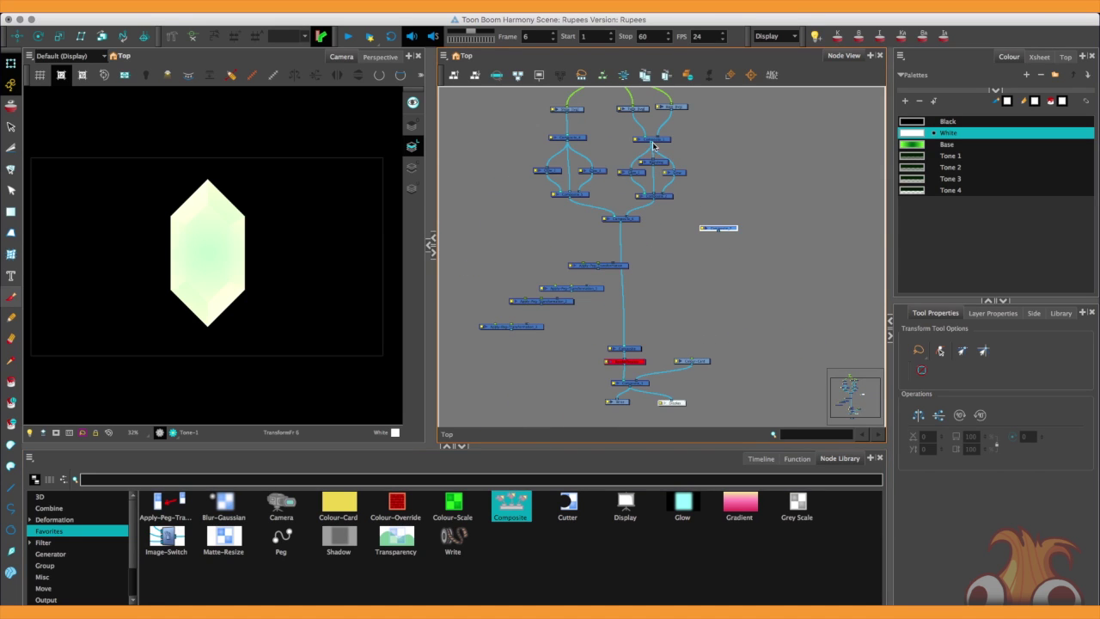
{"action": "left_click_drag", "start_coordinate": [675, 176], "coordinate": [713, 221]}
{"action": "left_click_drag", "start_coordinate": [706, 226], "coordinate": [668, 386]}
{"action": "left_click_drag", "start_coordinate": [670, 401], "coordinate": [671, 399]}
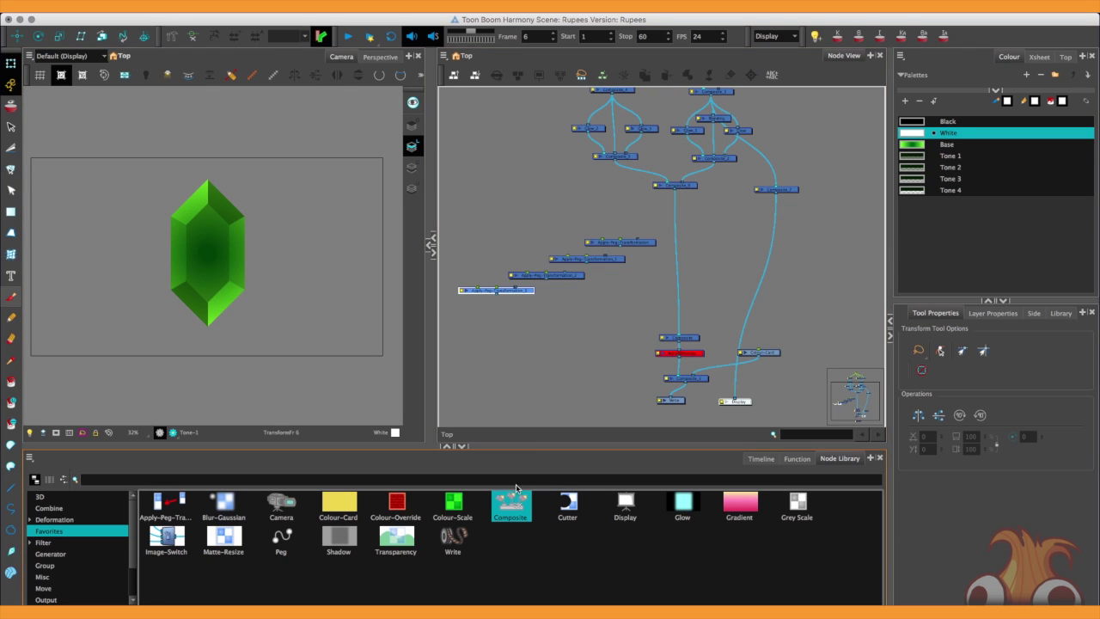
Step: Add a Composite node above the Apply-Peg-Transformation nodes and connect its output to the image input of all four
{"action": "left_click_drag", "start_coordinate": [515, 488], "coordinate": [637, 238]}
{"action": "left_click_drag", "start_coordinate": [551, 215], "coordinate": [605, 256]}
{"action": "left_click_drag", "start_coordinate": [550, 215], "coordinate": [514, 282]}
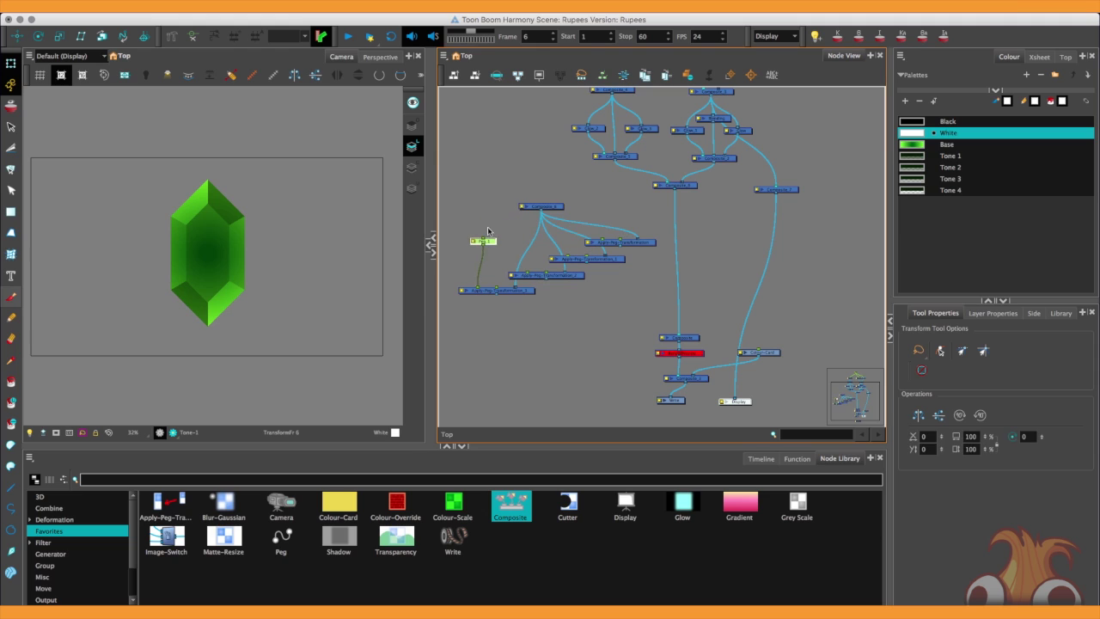
Step: Give each of the four Apply-Peg-Transformation nodes its own Peg connected to the transformation input
{"action": "left_click", "coordinate": [489, 222]}
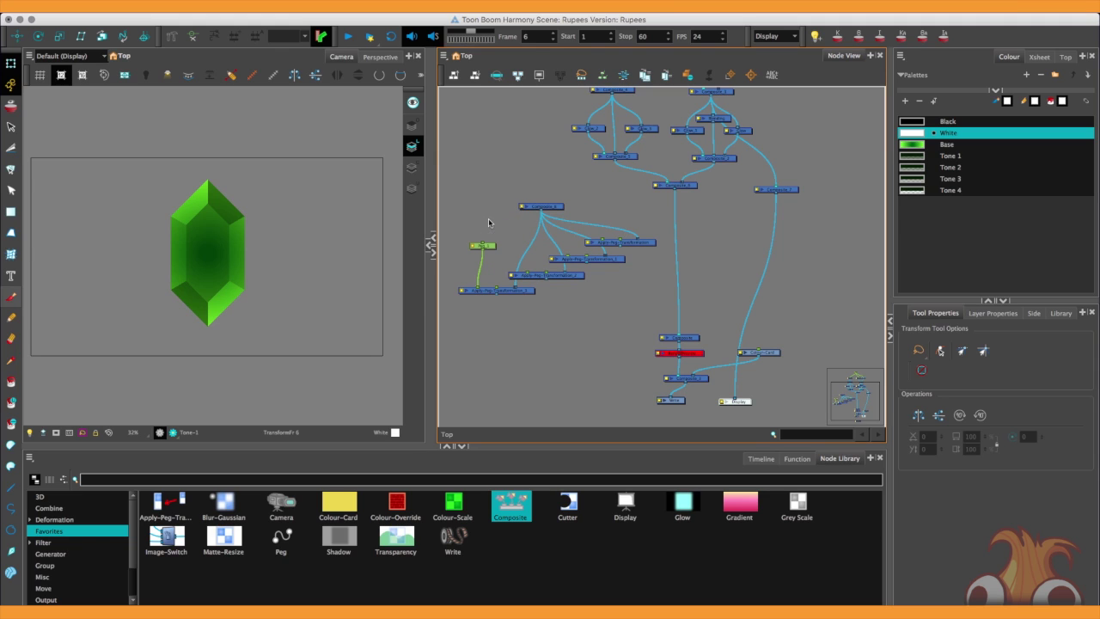
{"action": "key", "text": "super+p"}
{"action": "left_click_drag", "start_coordinate": [507, 224], "coordinate": [526, 267]}
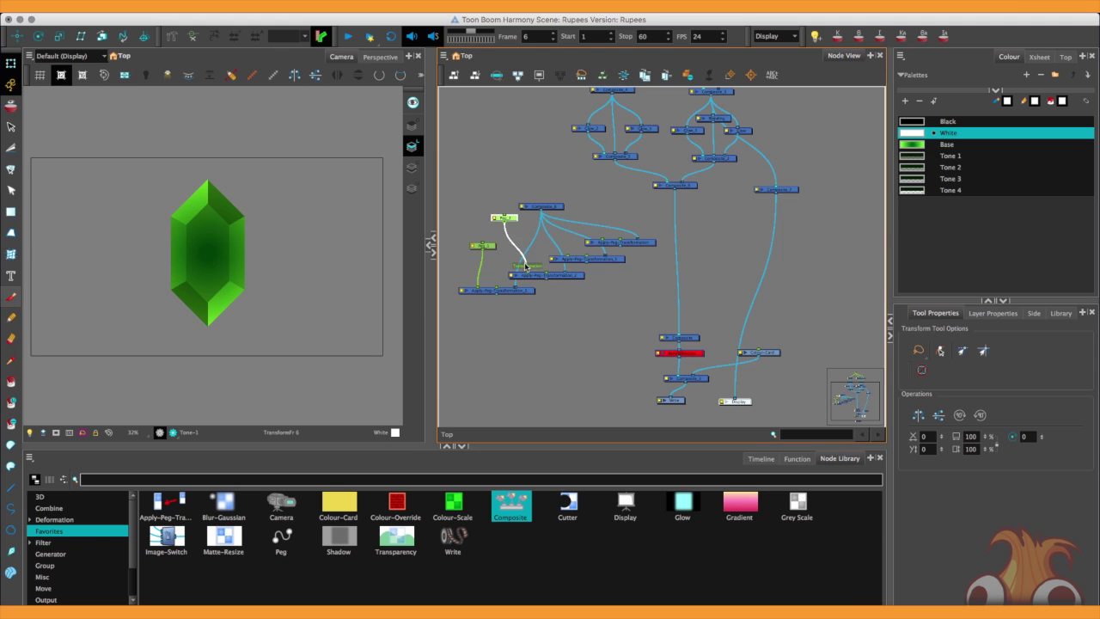
{"action": "key", "text": "ctrl+v"}
{"action": "left_click_drag", "start_coordinate": [523, 235], "coordinate": [566, 256]}
{"action": "left_click_drag", "start_coordinate": [501, 185], "coordinate": [512, 228]}
{"action": "left_click", "coordinate": [490, 191]}
{"action": "key", "text": "super+v"}
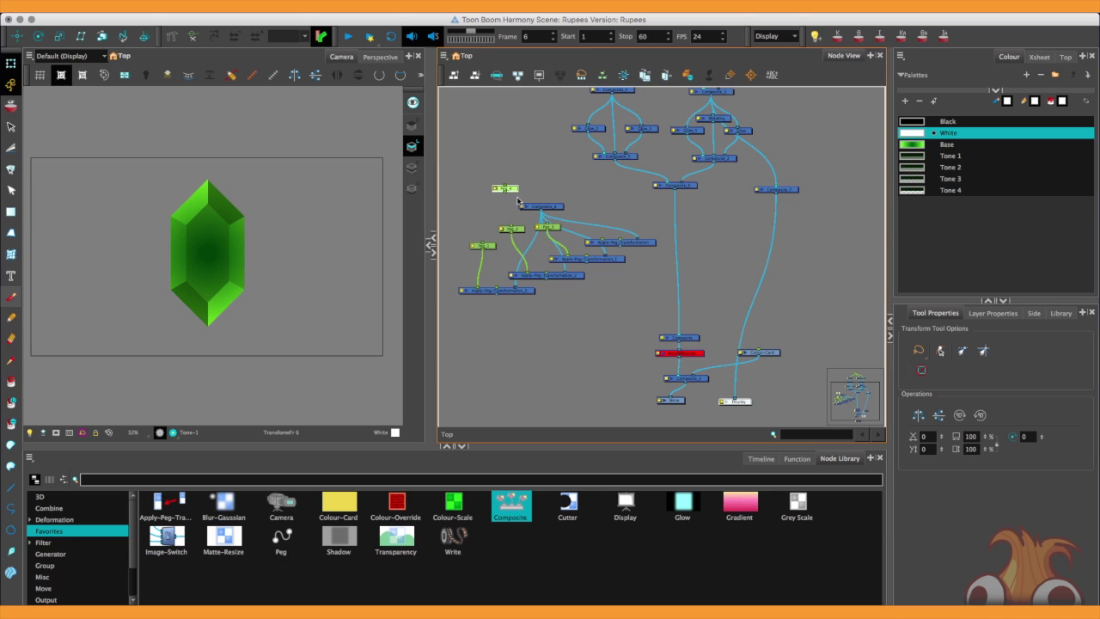
{"action": "left_click_drag", "start_coordinate": [512, 191], "coordinate": [600, 240]}
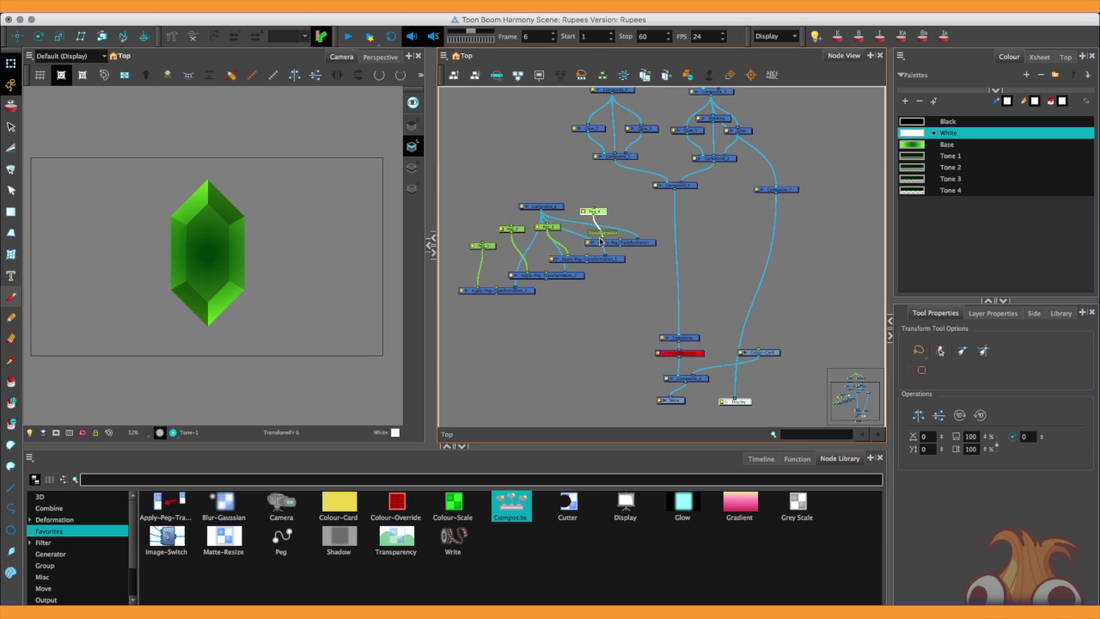
Step: Merge the four Apply-Peg-Transformation outputs in a new Composite node and connect it to the Composite above RenderPreview
{"action": "left_click_drag", "start_coordinate": [514, 502], "coordinate": [549, 326]}
{"action": "left_click_drag", "start_coordinate": [546, 278], "coordinate": [549, 325]}
{"action": "left_click_drag", "start_coordinate": [498, 295], "coordinate": [537, 324]}
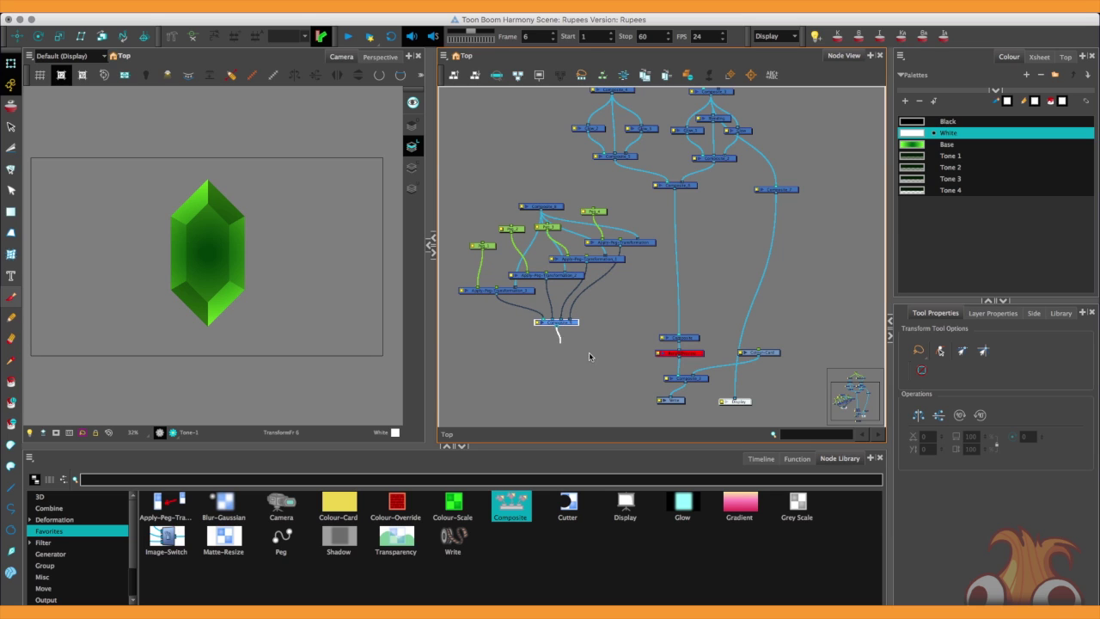
{"action": "left_click_drag", "start_coordinate": [590, 357], "coordinate": [622, 341]}
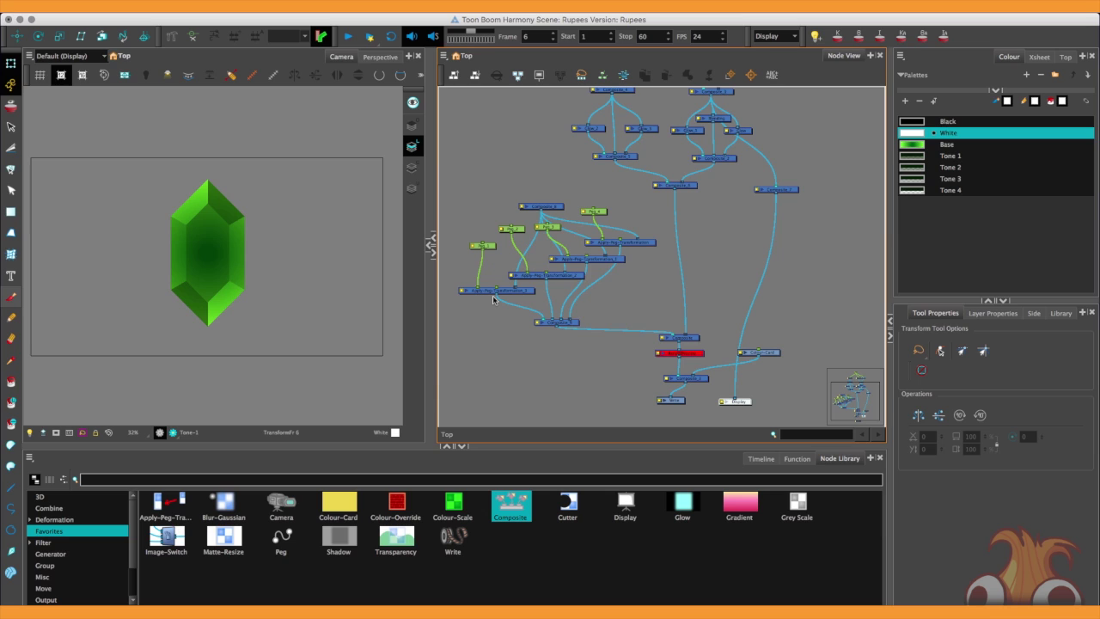
Step: Toggle the side Composite feeding Display off and on to check its effect in the camera view
{"action": "left_click", "coordinate": [760, 189]}
{"action": "key", "text": "d"}
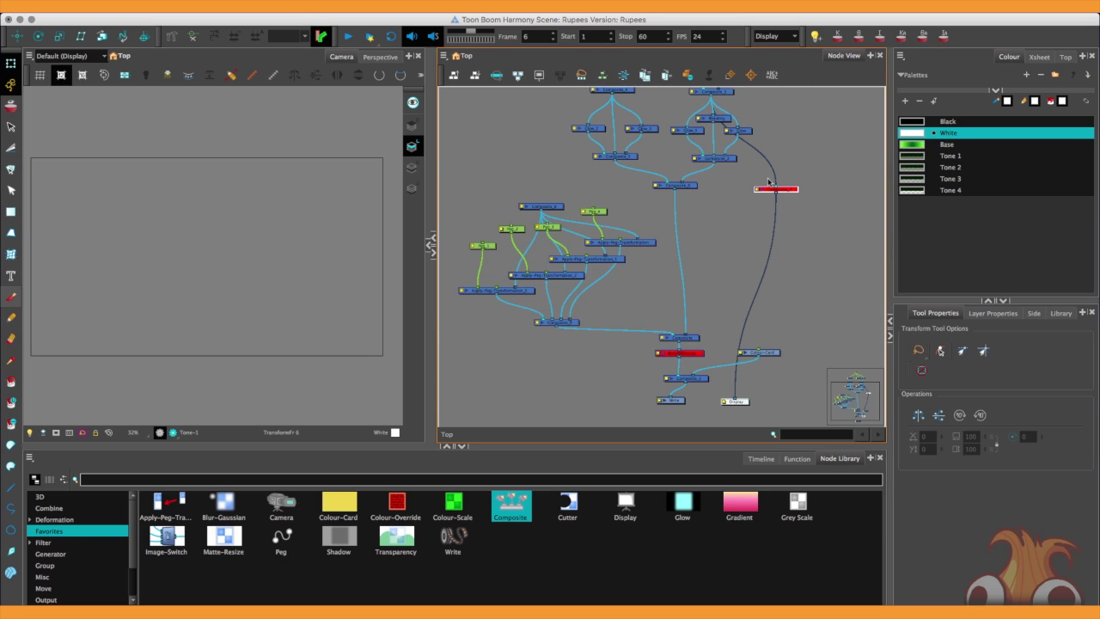
{"action": "key", "text": "a"}
{"action": "key", "text": "d"}
{"action": "key", "text": "a"}
{"action": "key", "text": "d"}
{"action": "left_click_drag", "start_coordinate": [674, 335], "coordinate": [655, 404]}
{"action": "key", "text": "a"}
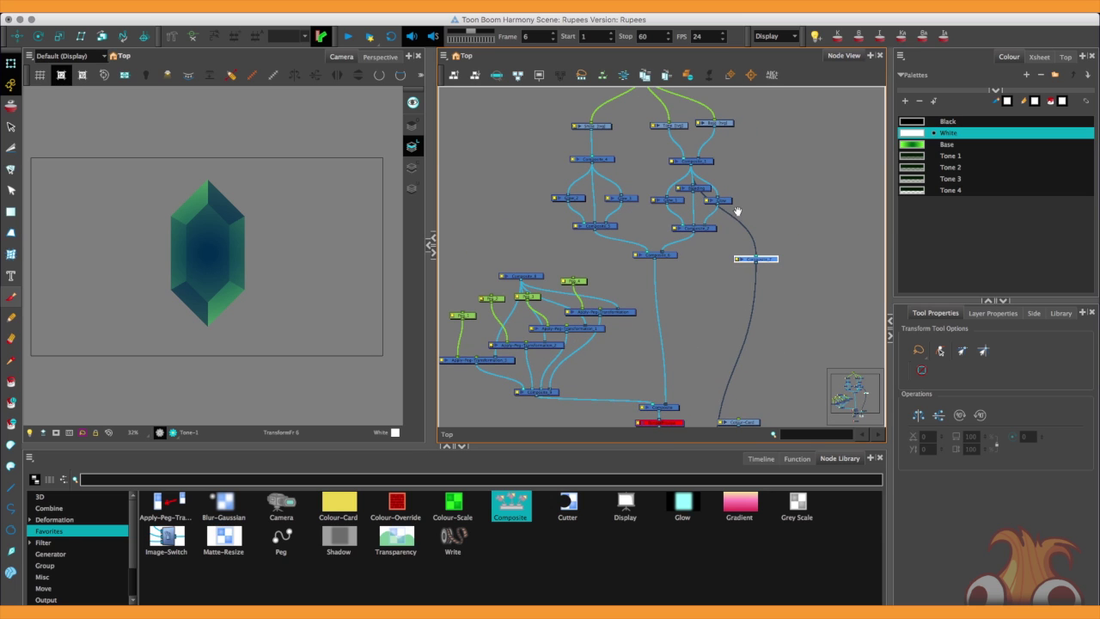
Step: Connect Display to the Composite merging the peg transformations, and feed the side Composite into the Composite above them
{"action": "left_click_drag", "start_coordinate": [586, 368], "coordinate": [623, 294]}
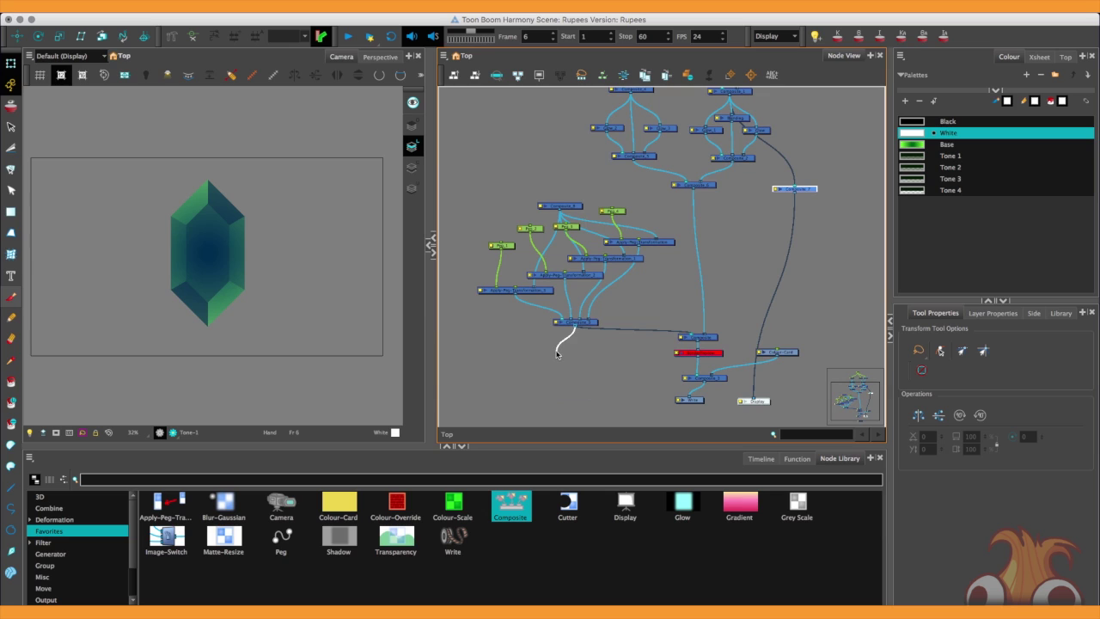
{"action": "left_click_drag", "start_coordinate": [557, 354], "coordinate": [752, 392]}
{"action": "left_click_drag", "start_coordinate": [792, 191], "coordinate": [564, 209]}
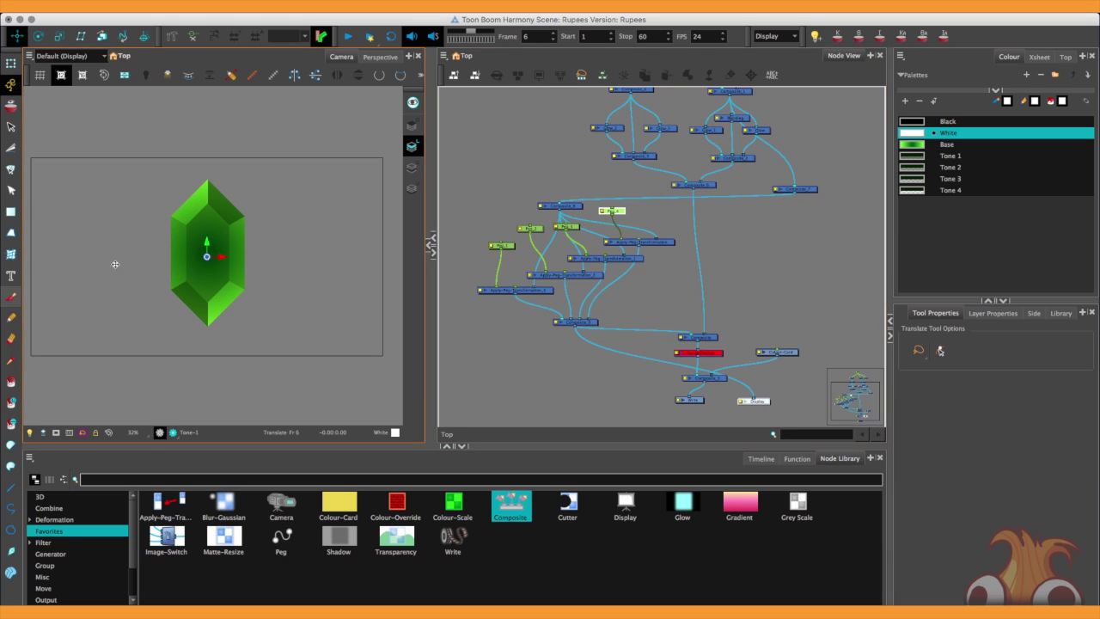
Step: Use Peg_4 to shrink one gem copy at the frame's upper right, and Peg_3 to shrink another near its left edge
{"action": "left_click_drag", "start_coordinate": [196, 242], "coordinate": [295, 214]}
{"action": "left_click", "coordinate": [60, 37]}
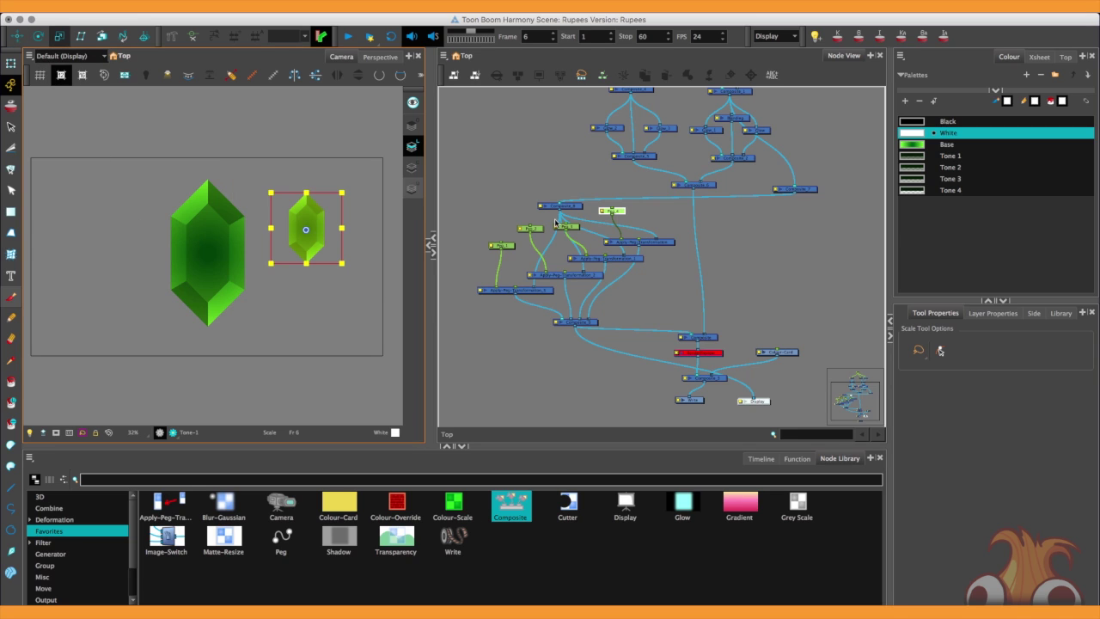
{"action": "left_click", "coordinate": [570, 227]}
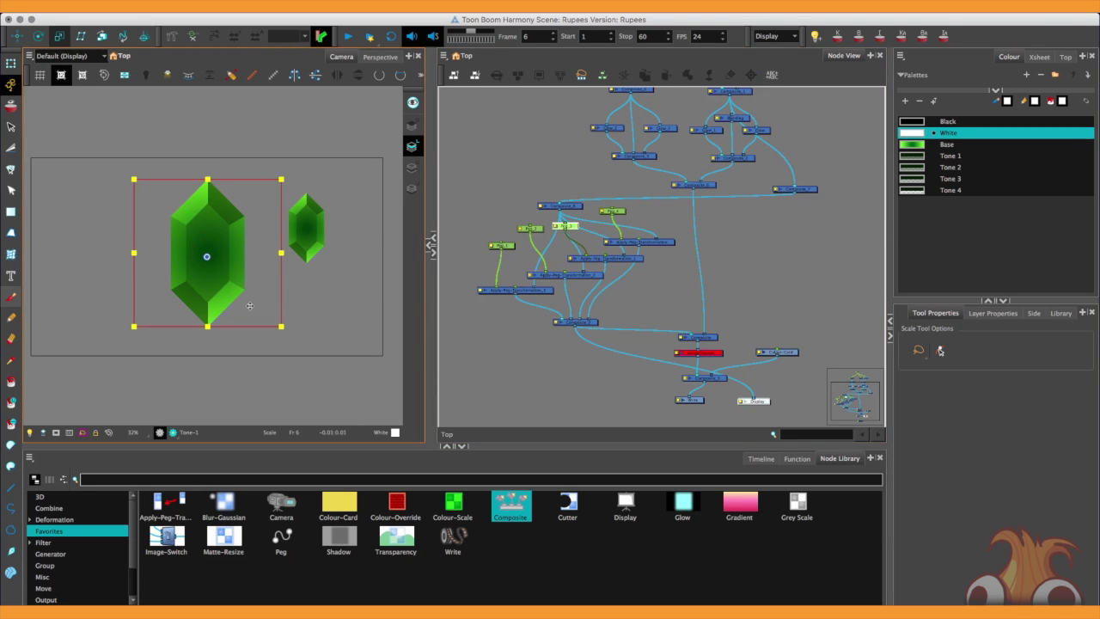
{"action": "key", "text": "alt+2"}
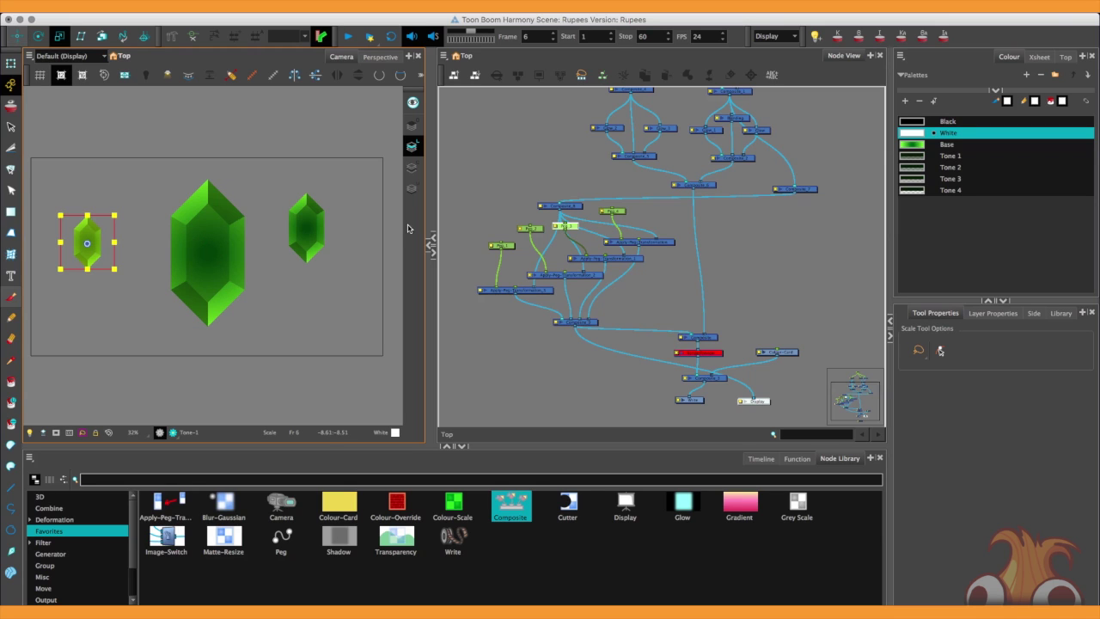
Step: Use Peg_2 to shrink a gem copy at the frame's lower left, and Peg_1 to shrink the last copy right of centre
{"action": "left_click", "coordinate": [530, 227]}
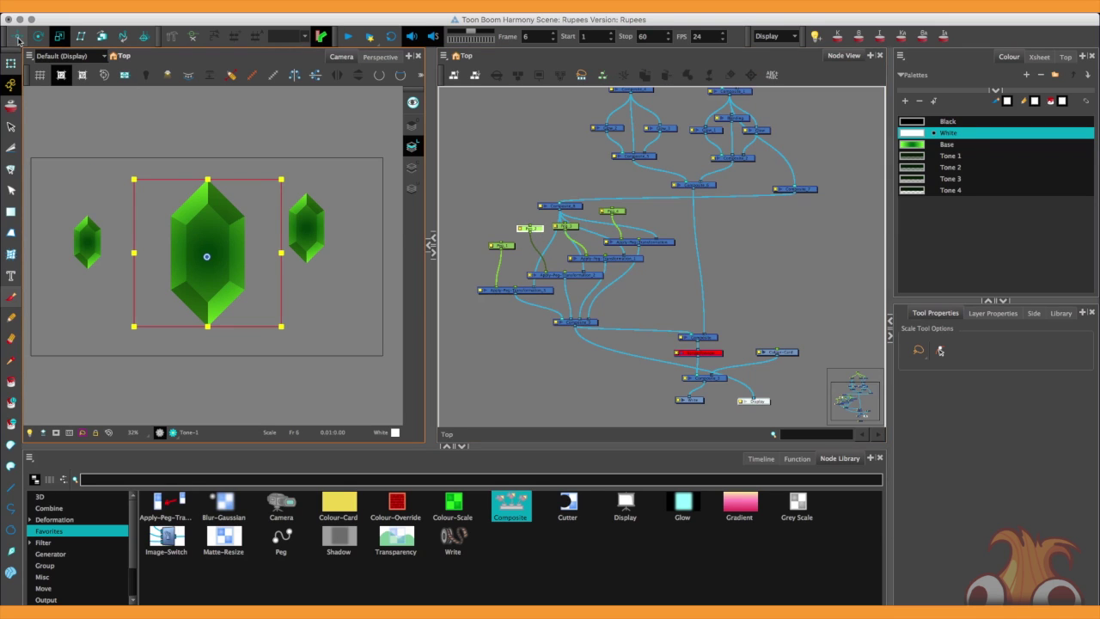
{"action": "left_click", "coordinate": [114, 292]}
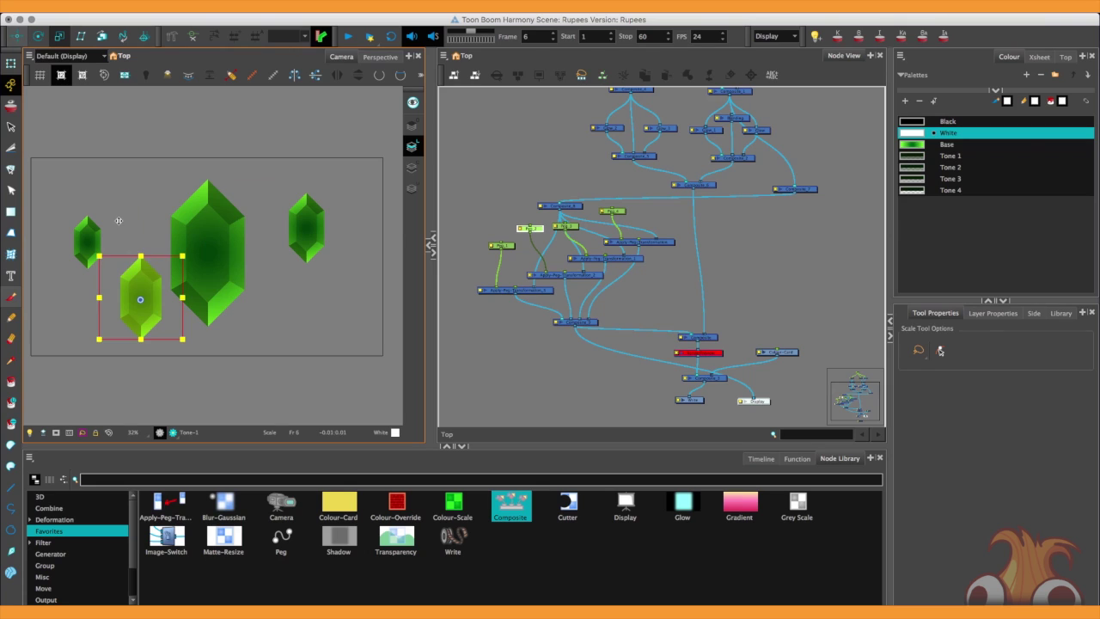
{"action": "left_click", "coordinate": [505, 244]}
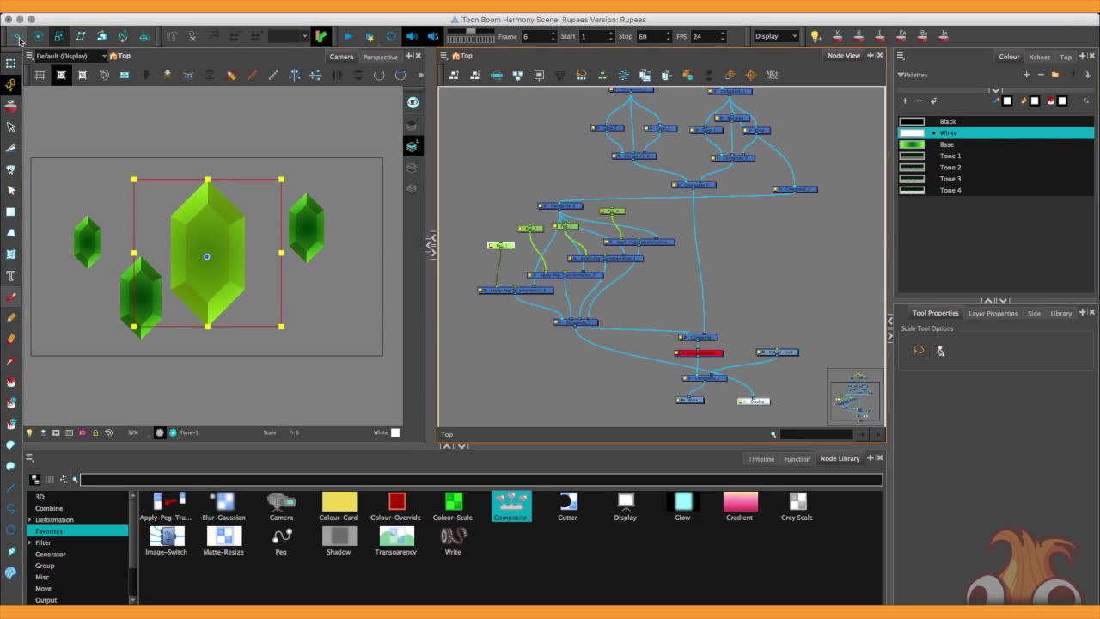
{"action": "left_click", "coordinate": [58, 37]}
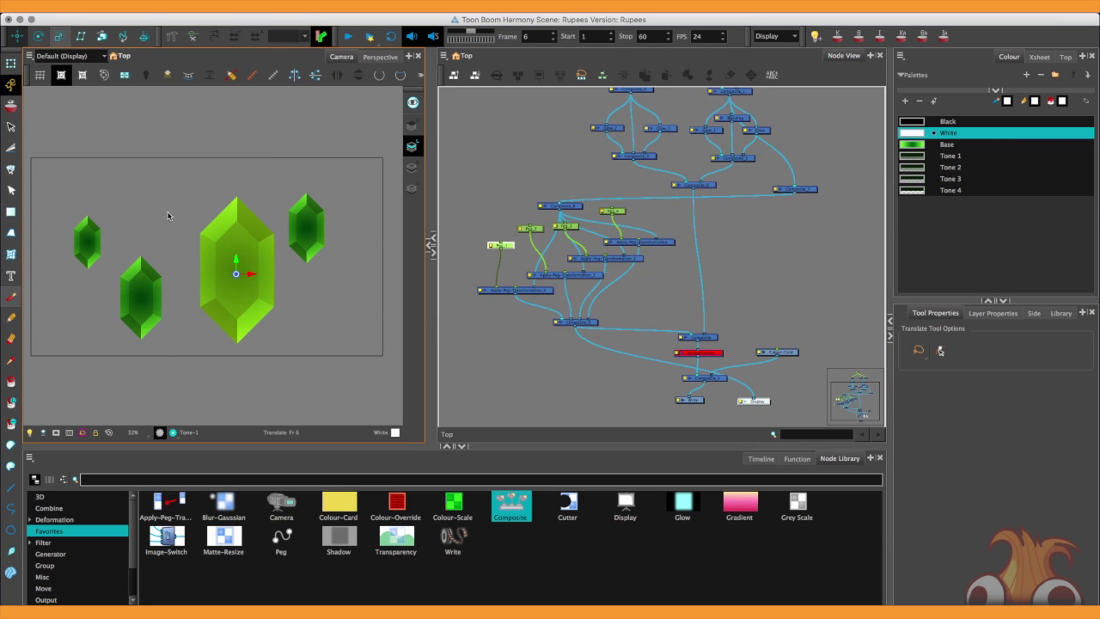
{"action": "key", "text": "alt+4"}
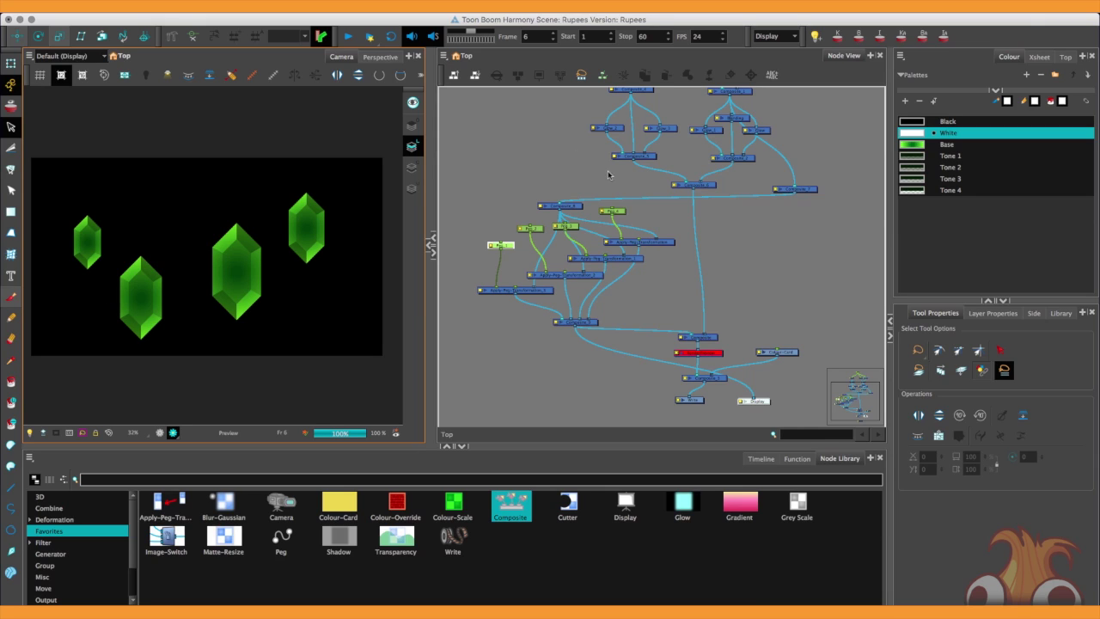
Step: Feed the Composite above the peg transformations from the Composite joining both glow branches instead of the unglowed side Composite
{"action": "left_click", "coordinate": [562, 204]}
{"action": "left_click_drag", "start_coordinate": [756, 222], "coordinate": [790, 211]}
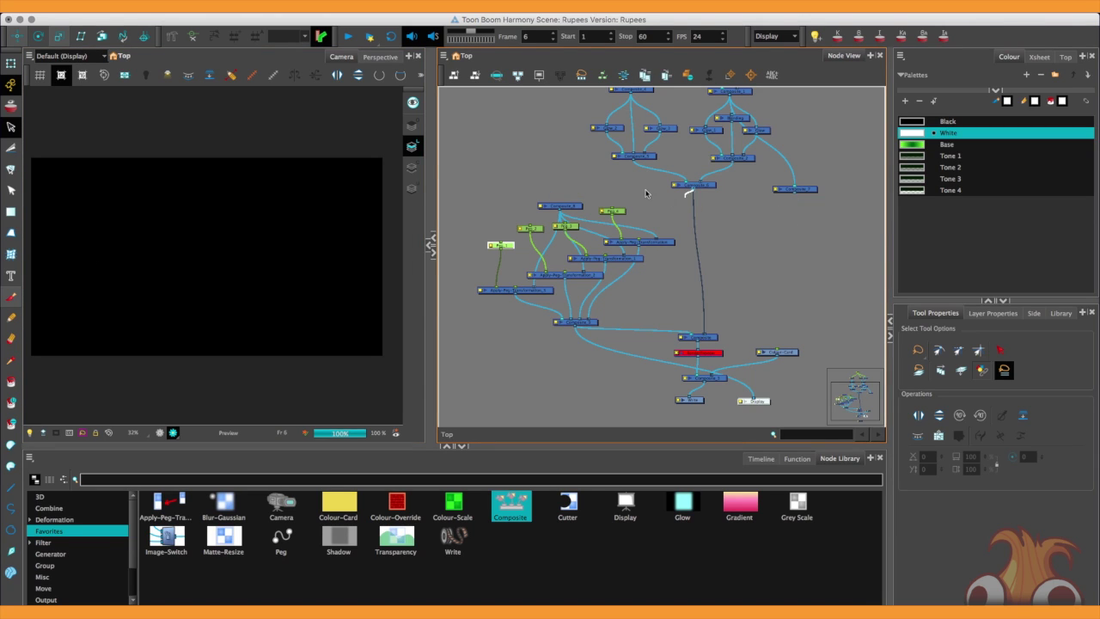
{"action": "left_click_drag", "start_coordinate": [646, 193], "coordinate": [563, 206]}
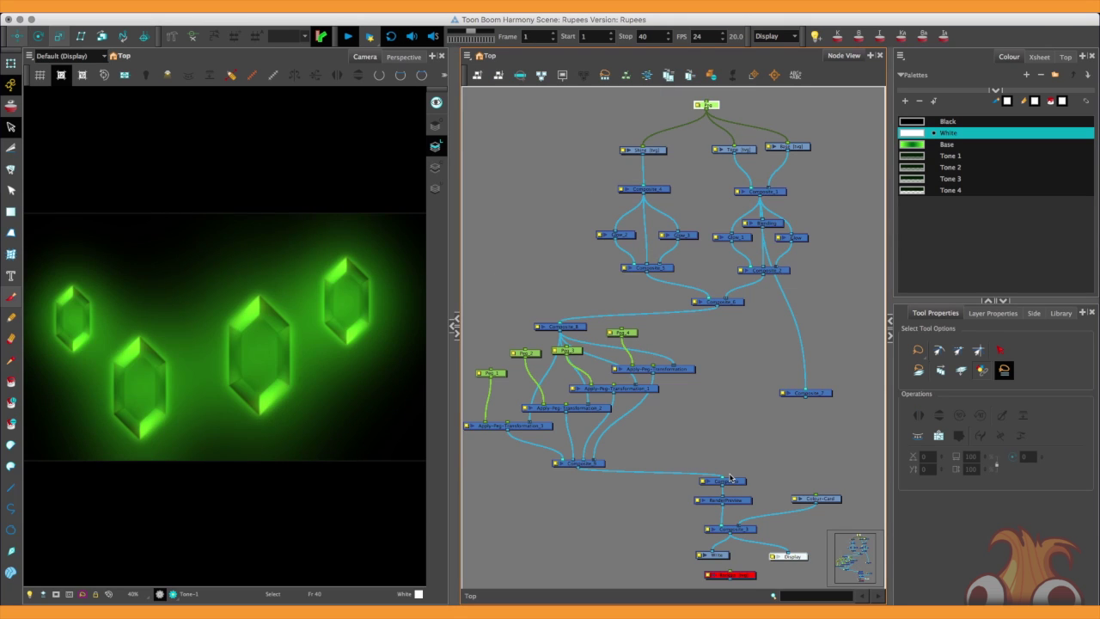